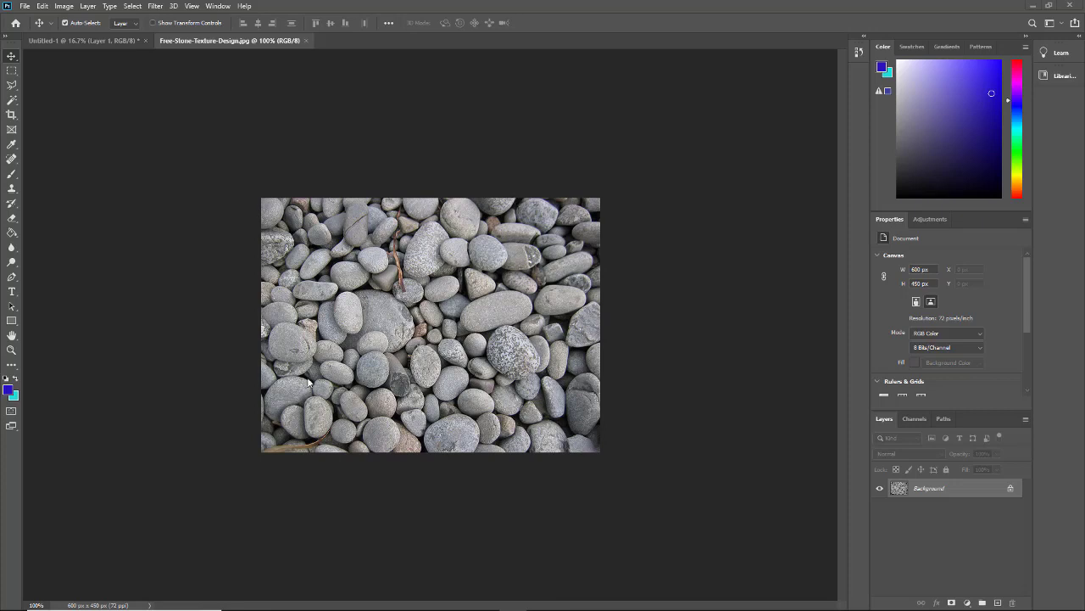
- Resize the canvas to 450 × 450 px with the chosen anchor, accepting the edge clipping
left_click(65, 6)
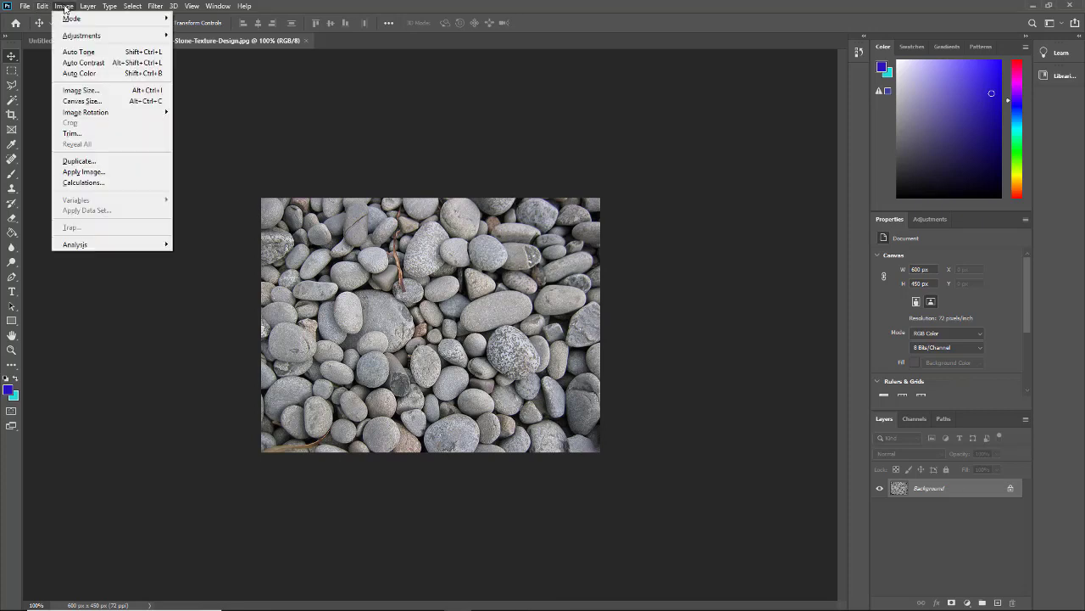
left_click(62, 102)
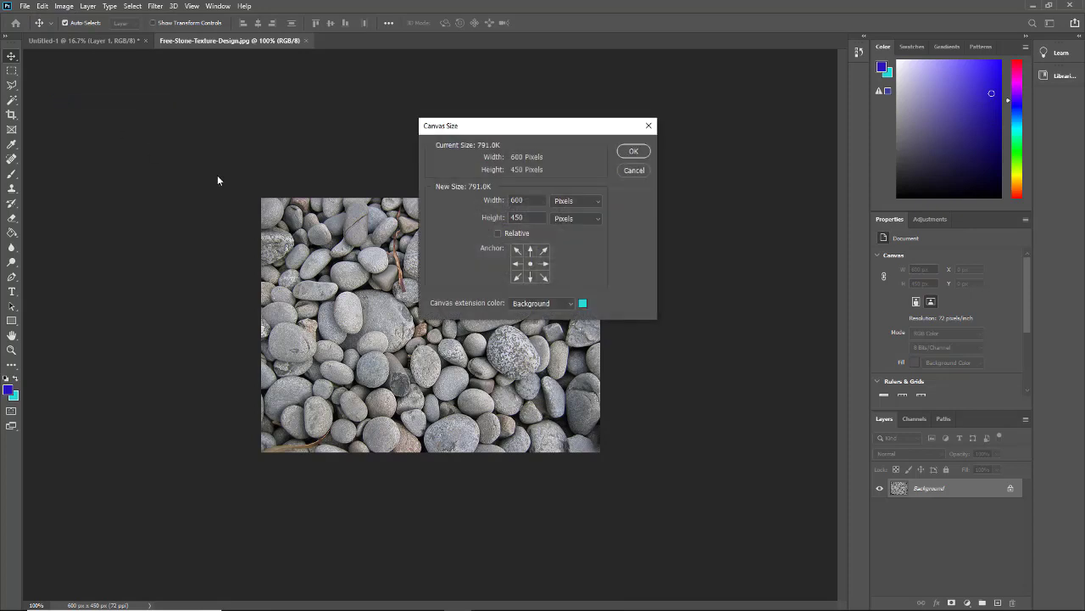
left_click_drag(513, 128, 632, 112)
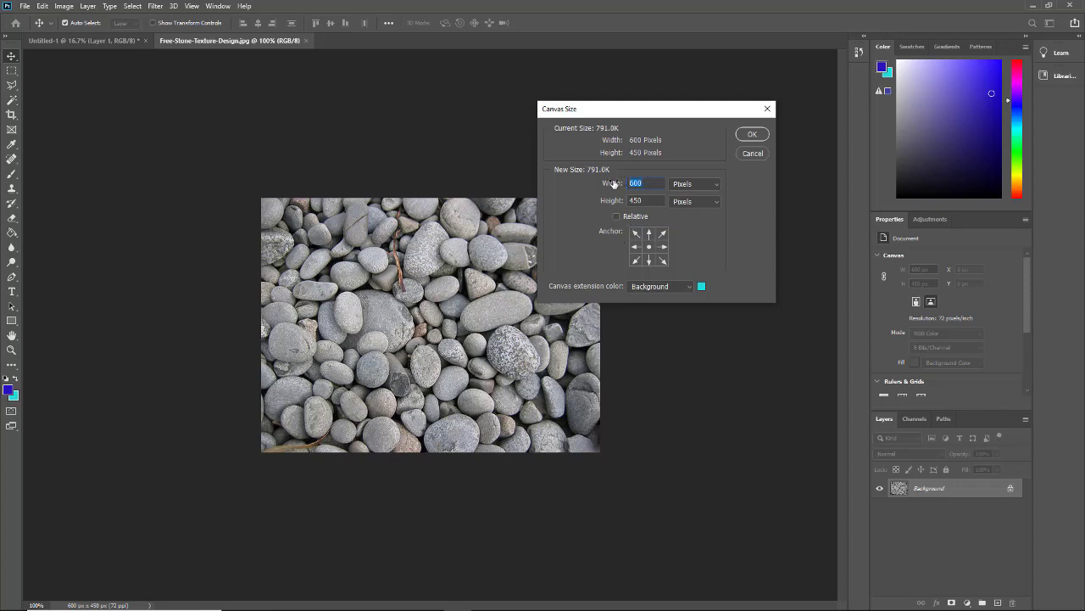
type("450")
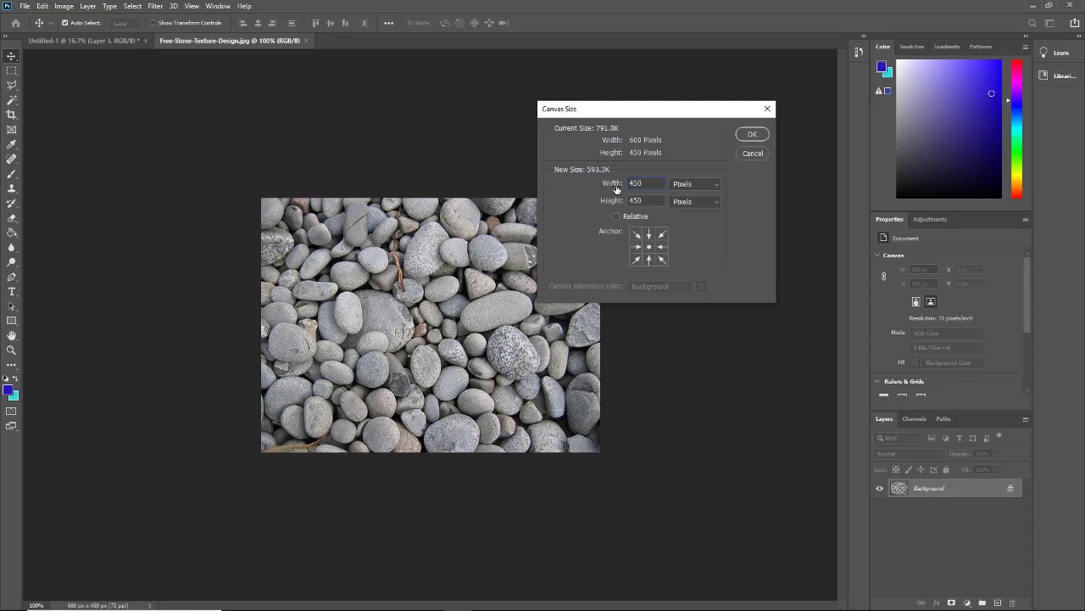
left_click(636, 248)
left_click(751, 135)
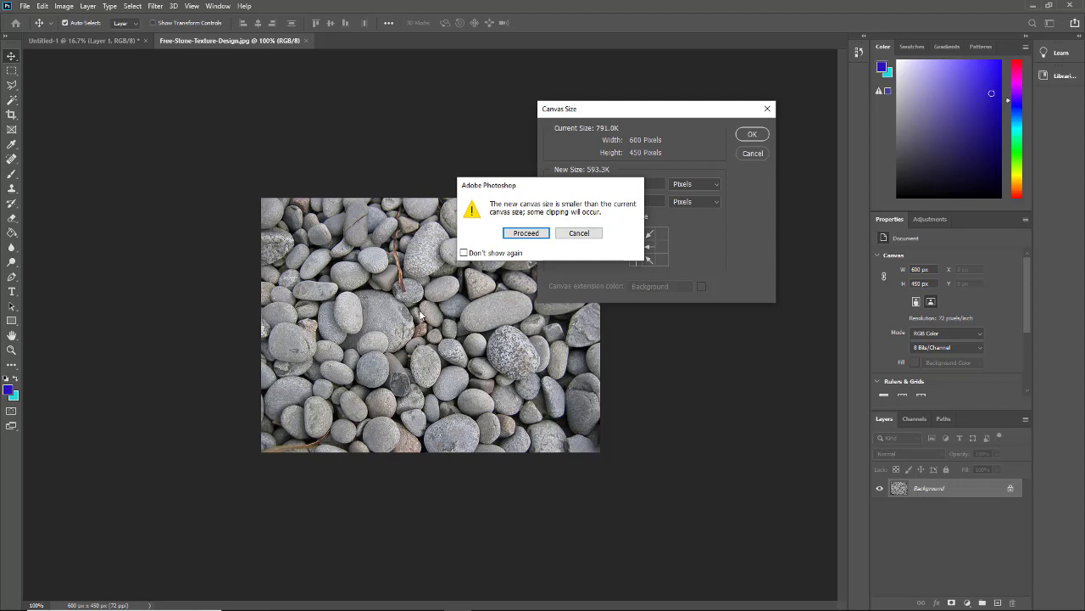
left_click(526, 234)
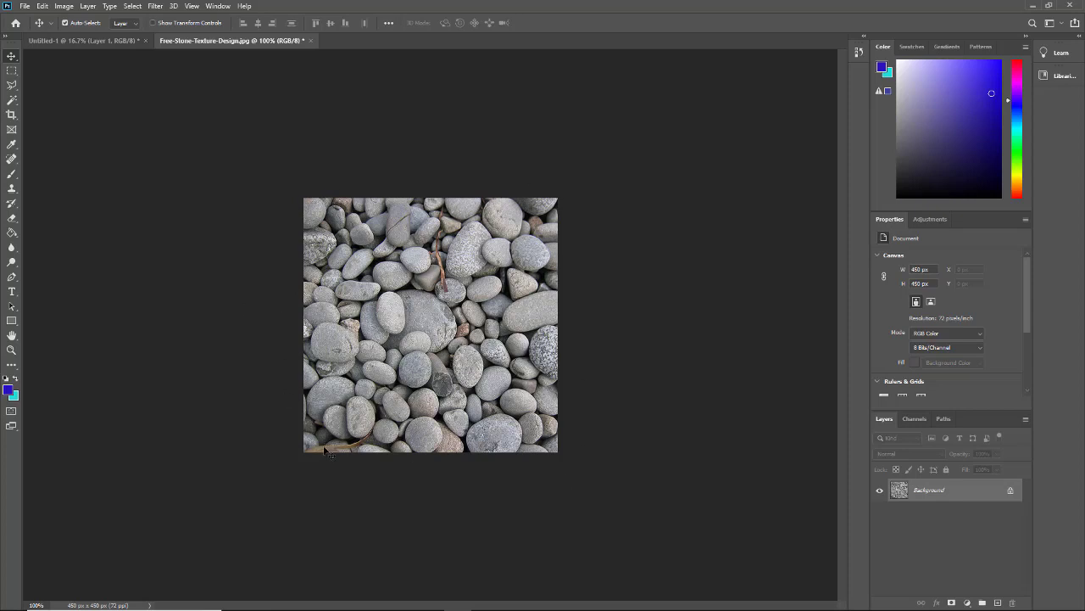
- Define the whole pebble square as pattern '1-Free-Stone-Texture-Design.jpg', then return to Untitled-1
left_click(12, 74)
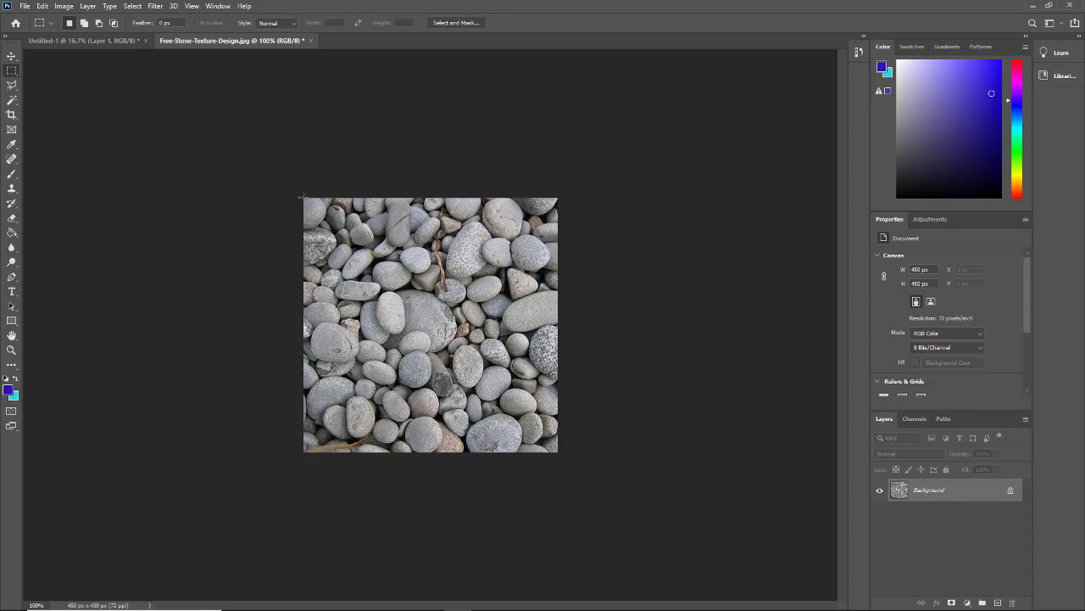
left_click_drag(301, 196, 562, 465)
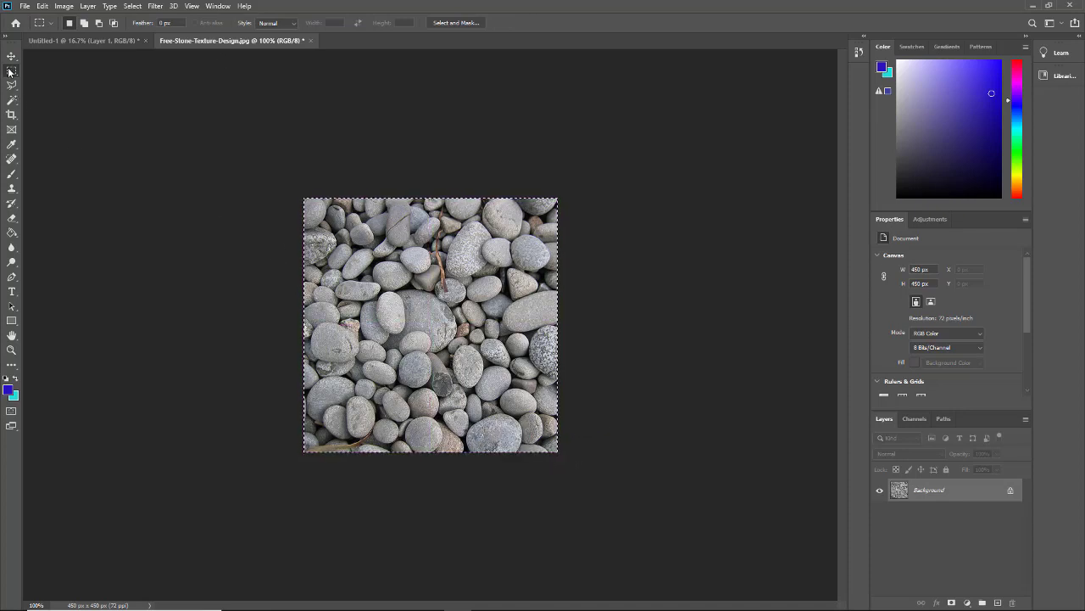
left_click(43, 7)
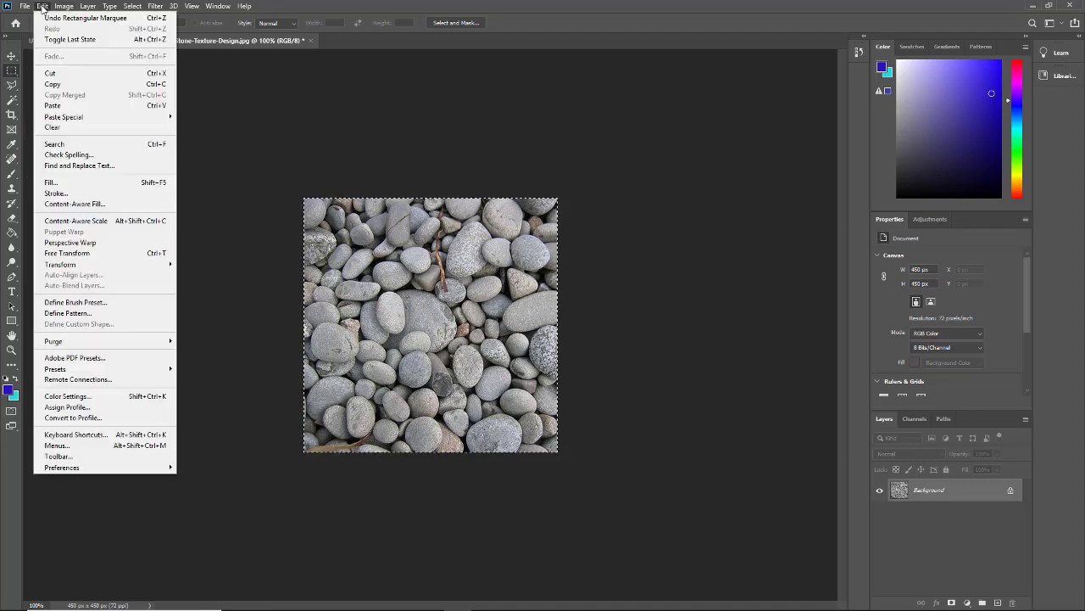
left_click(95, 313)
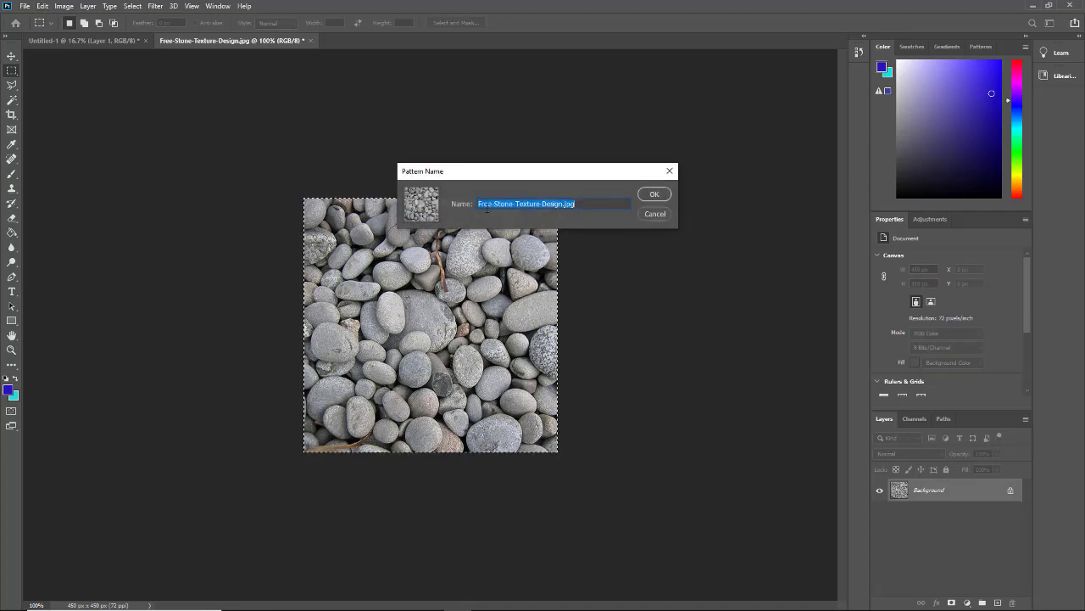
left_click(577, 204)
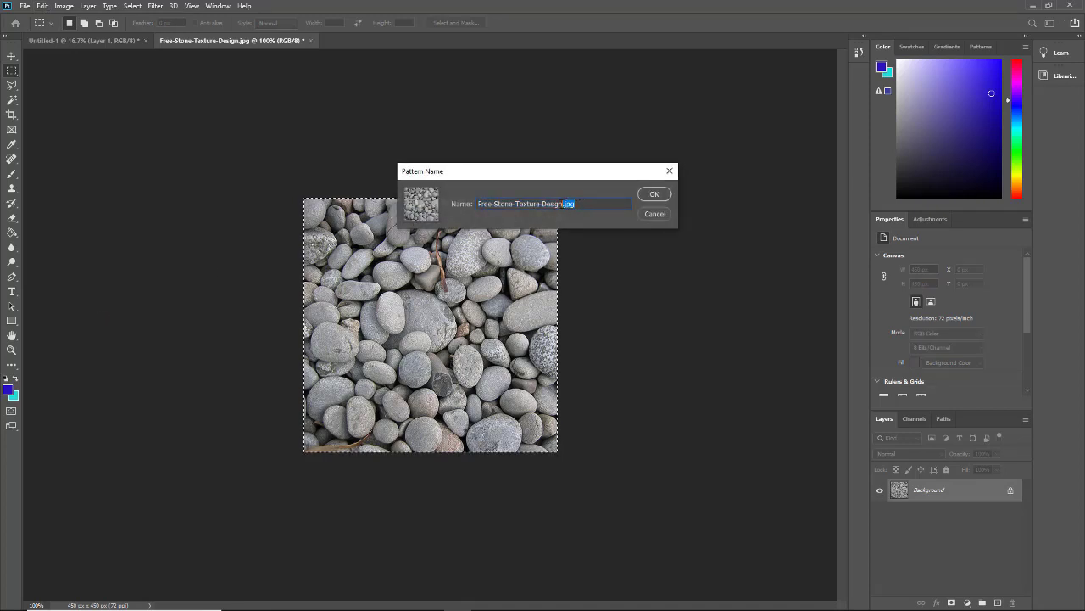
left_click(479, 204)
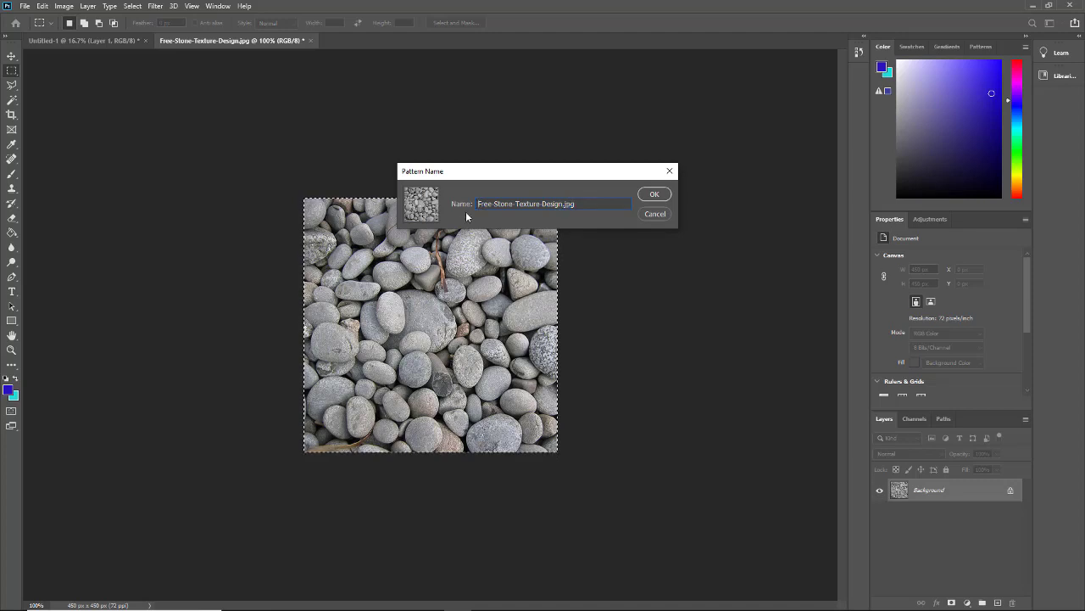
type("1-")
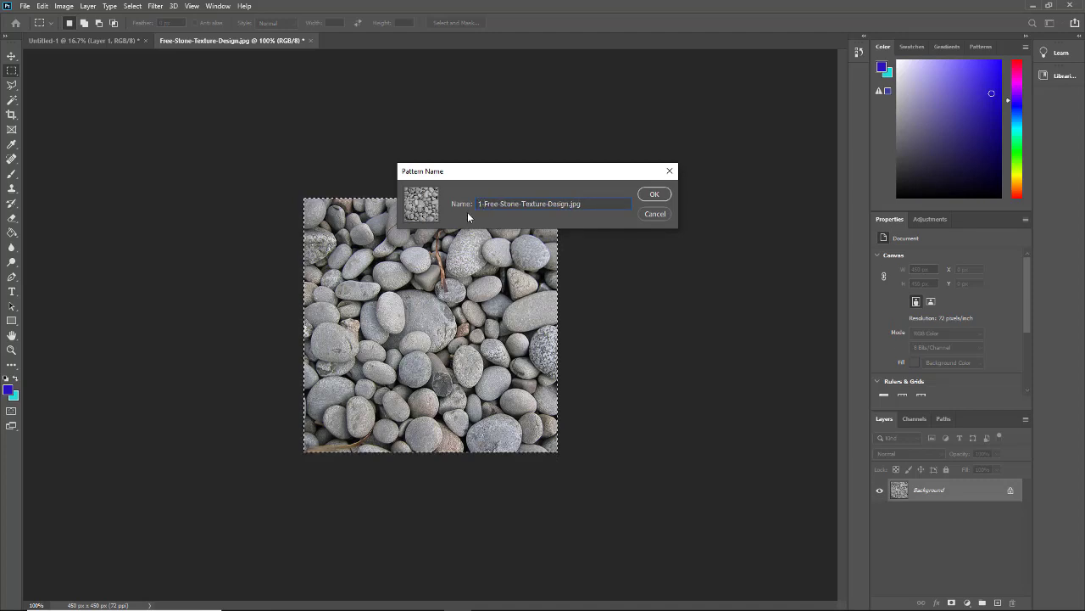
left_click(653, 195)
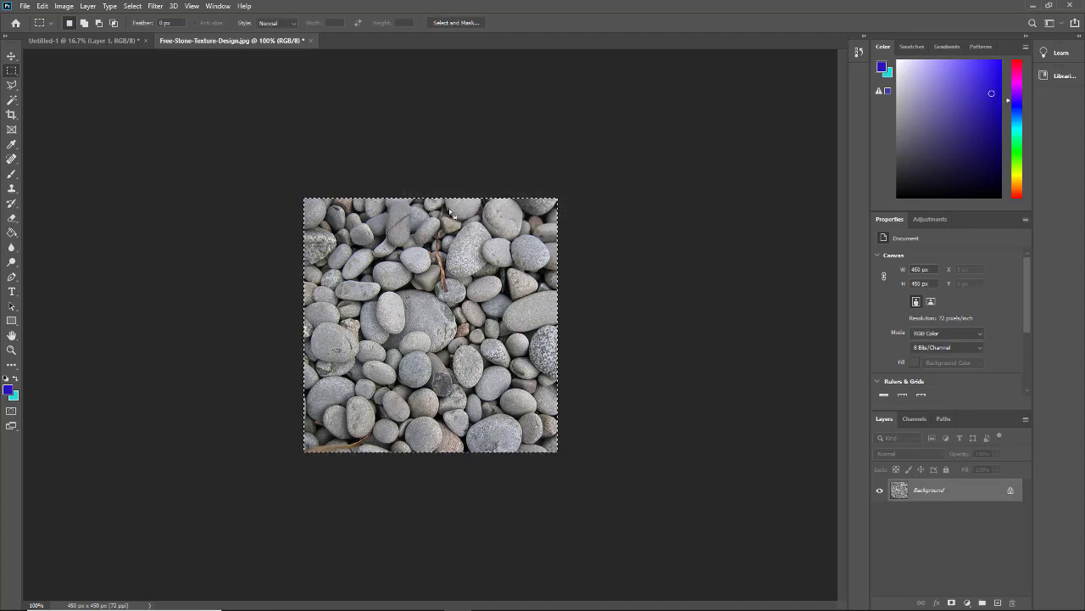
left_click(73, 41)
key("g")
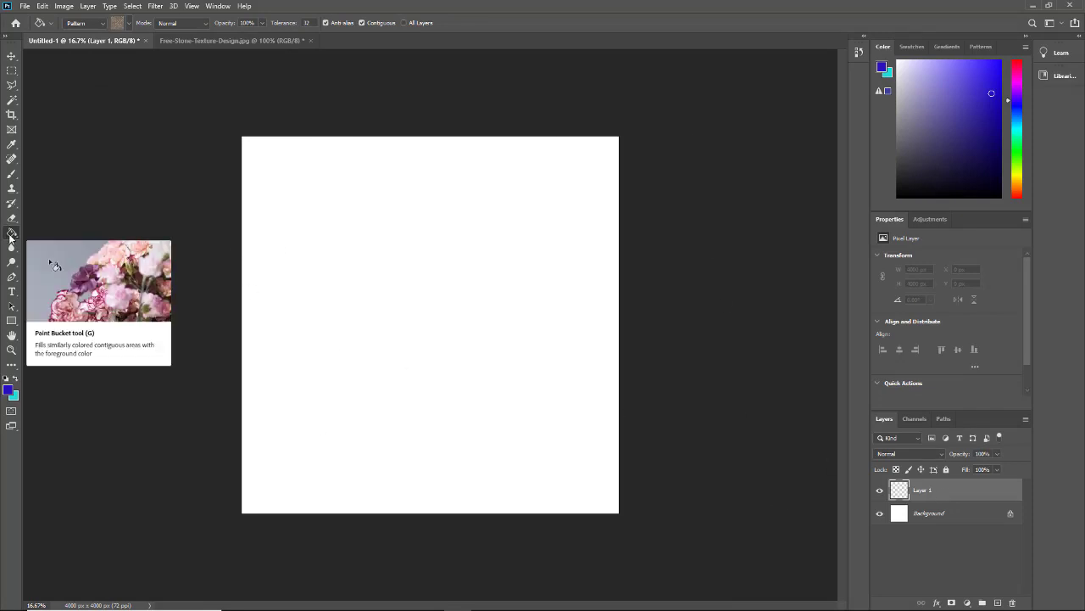
- Fill Layer 1 with the new pebble pattern using the Paint Bucket in Pattern mode
left_click(103, 23)
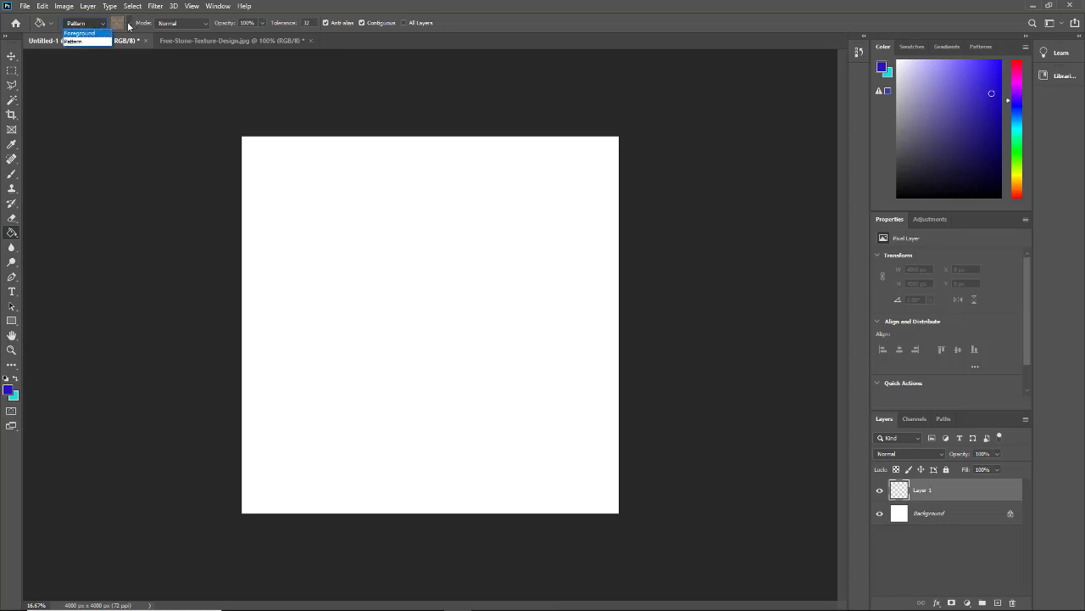
left_click(129, 25)
left_click(129, 24)
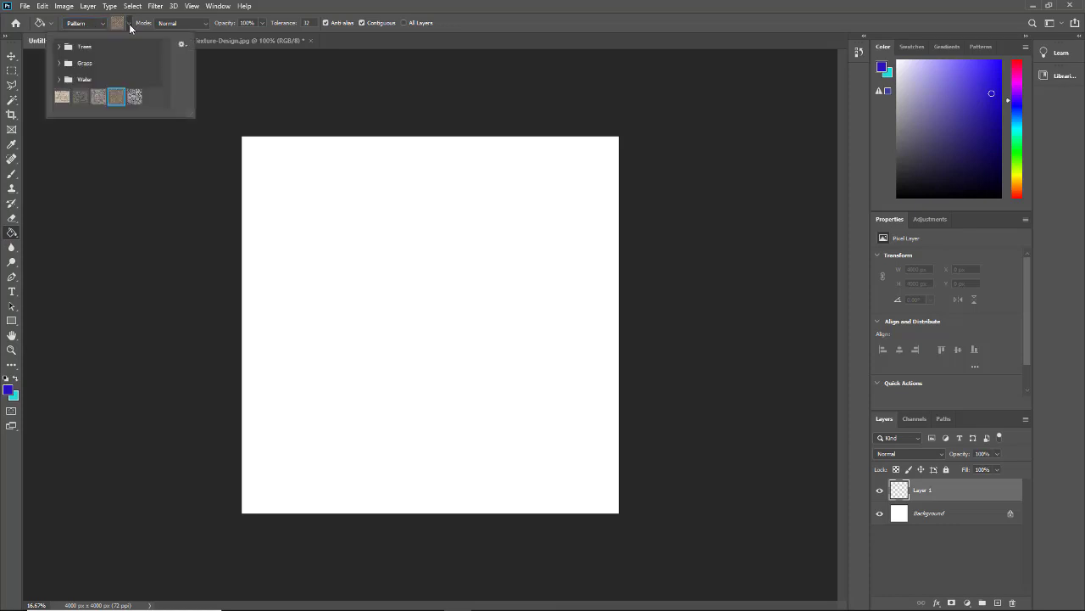
left_click(136, 96)
left_click(424, 313)
left_click(291, 318)
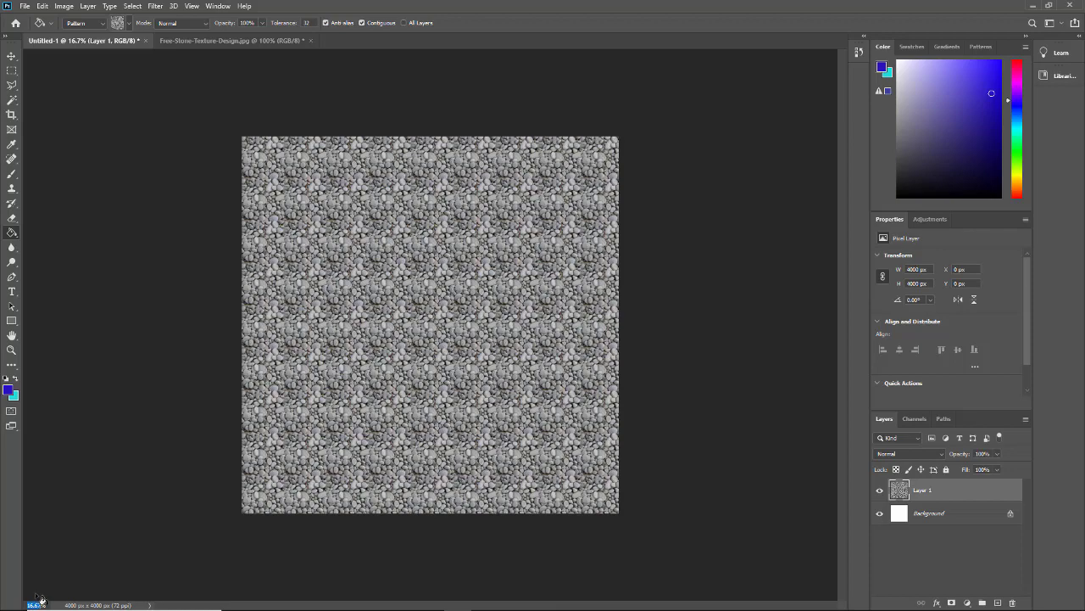
- Zoom to 40% and then 15% to check the repeating pebble pattern
type("40")
key("Return")
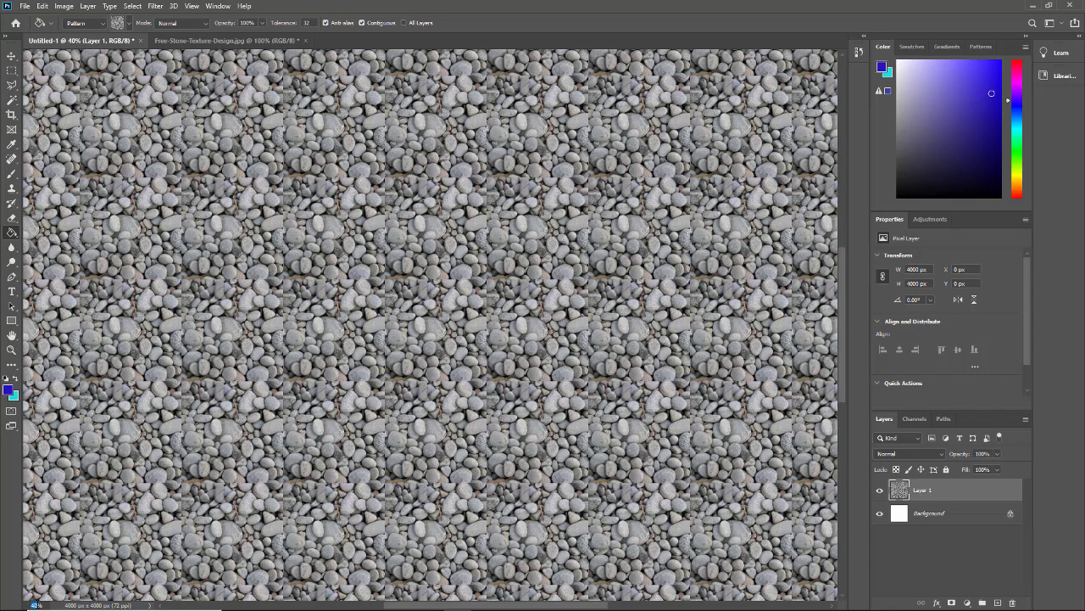
left_click(37, 604)
type("15")
key("Return")
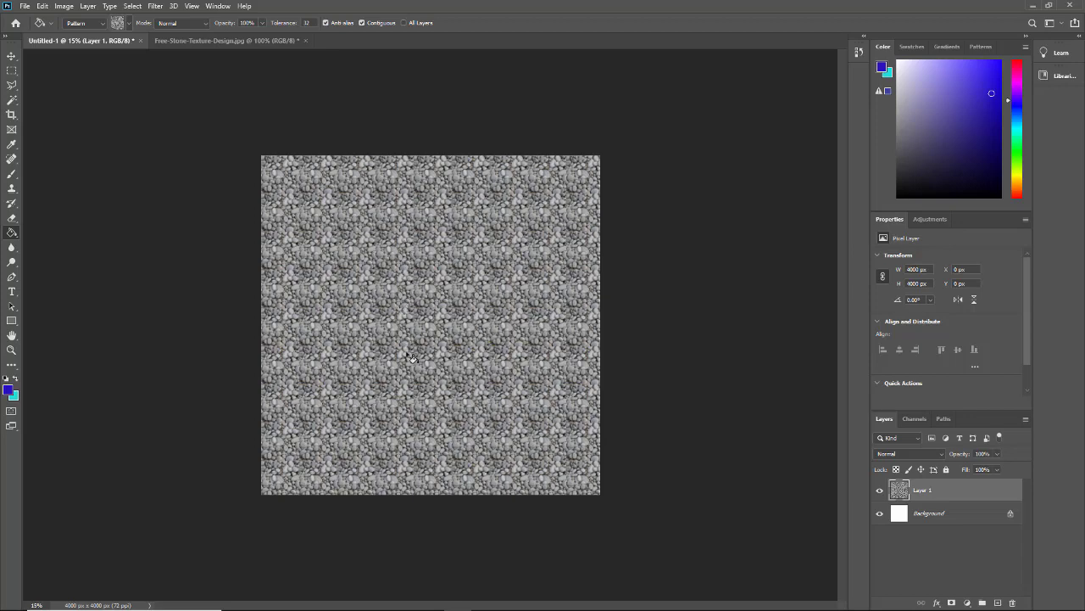
- Inspect the pattern-filled Untitled-1 document at 50% and then 25% zoom
left_click(222, 40)
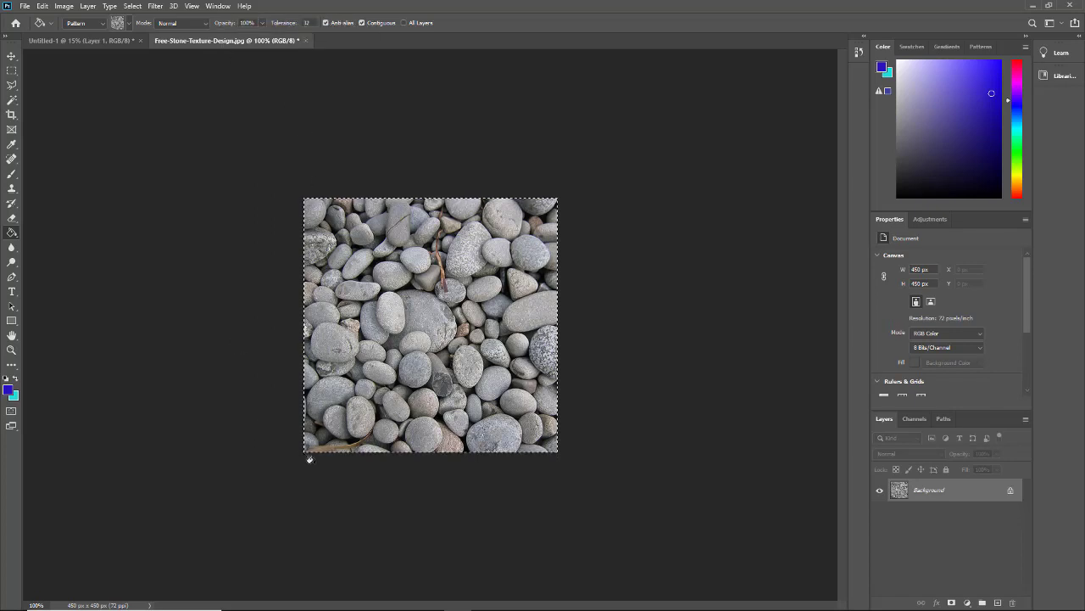
left_click(108, 40)
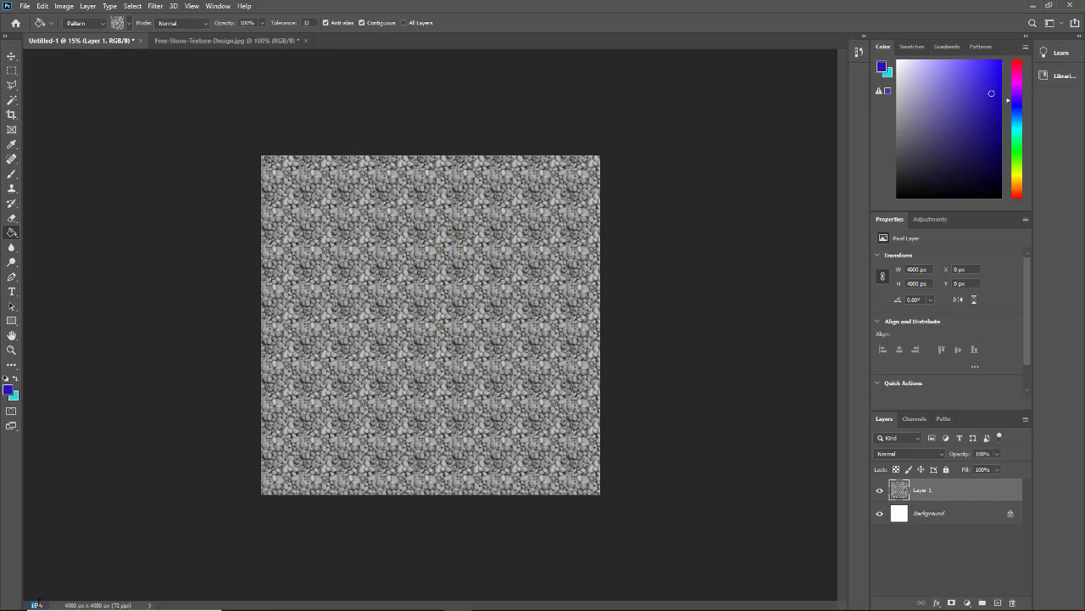
type("50")
key("Return")
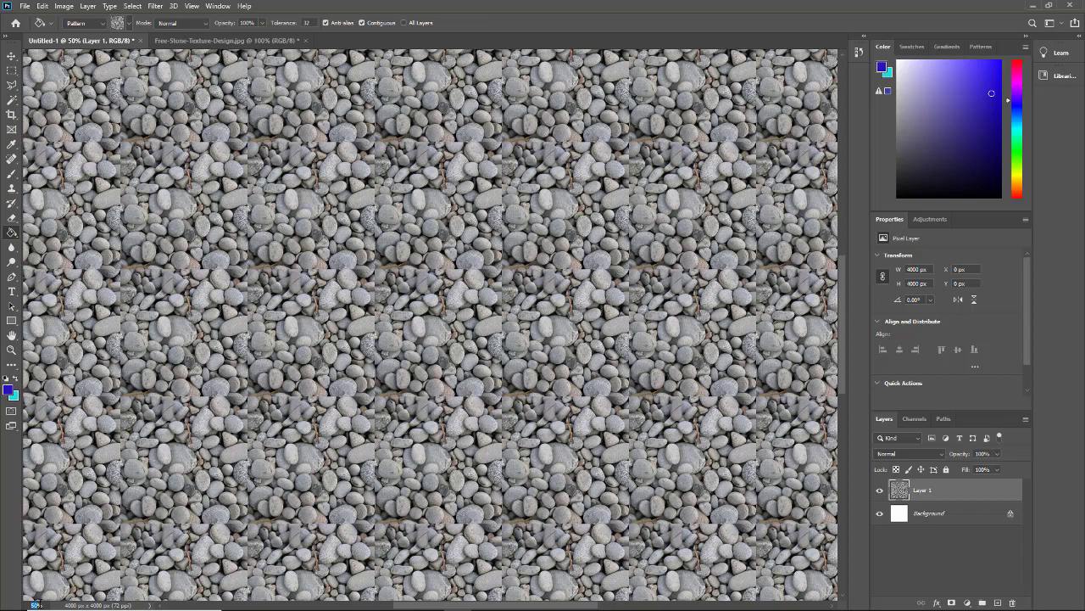
key("Return")
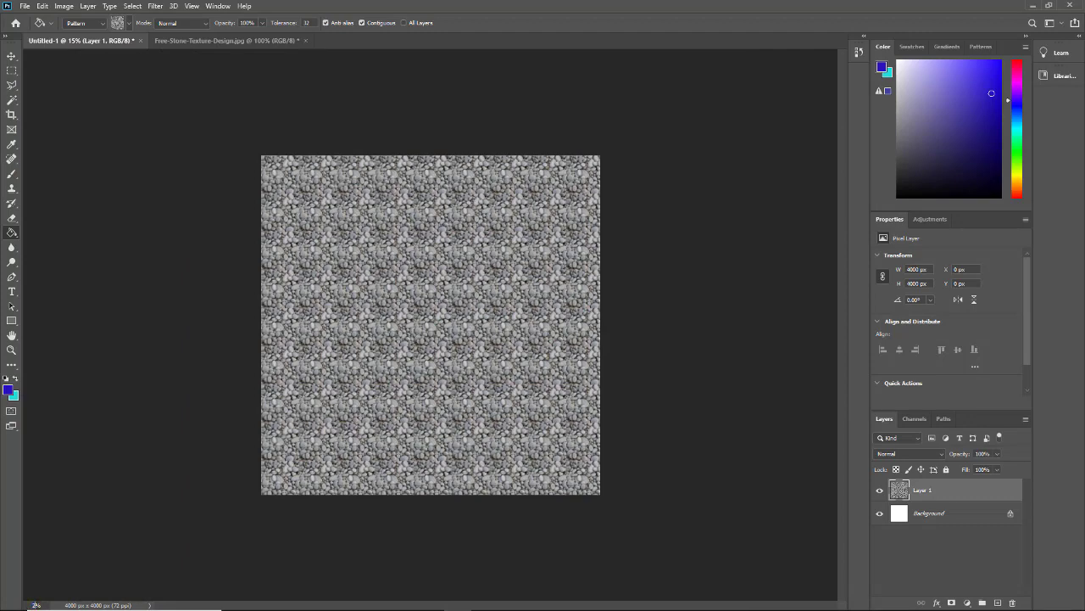
type("25")
key("Return")
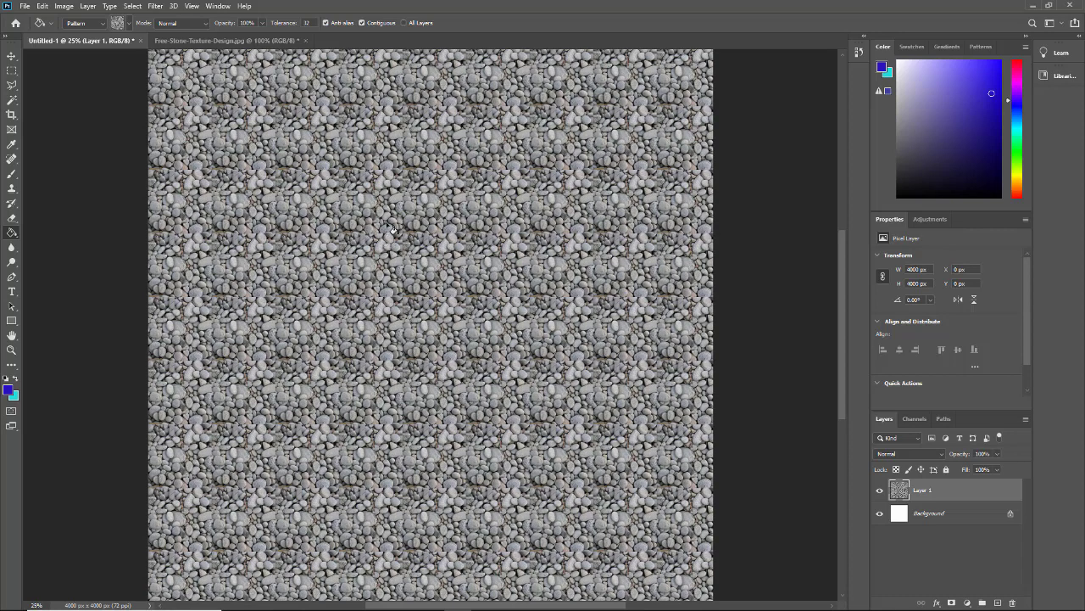
- Go back to the Free-Stone-Texture-Design.jpg pebble photo
key("ctrl+Tab")
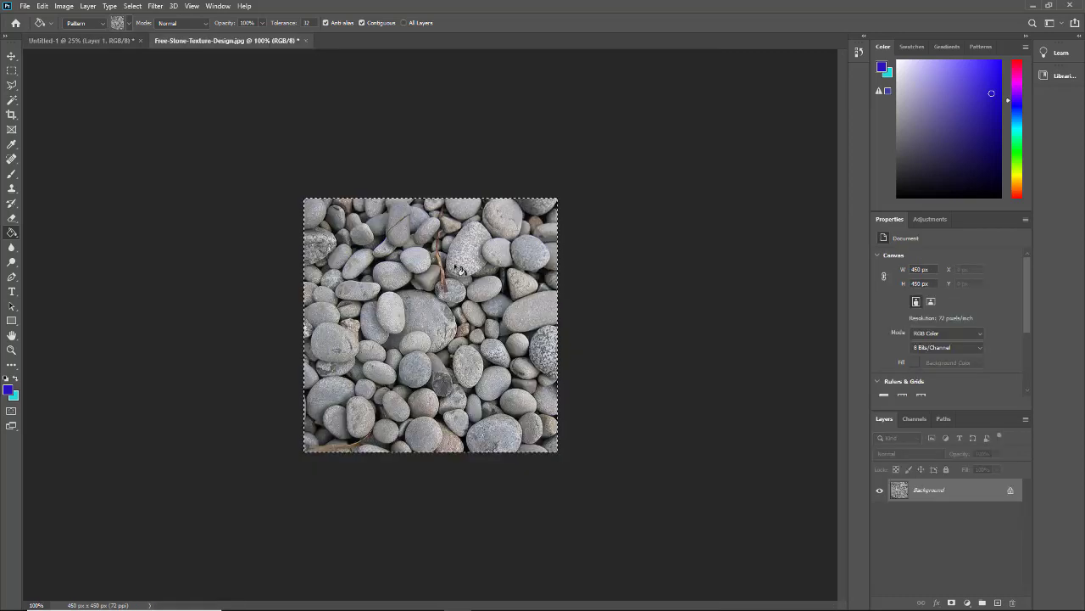
left_click(109, 41)
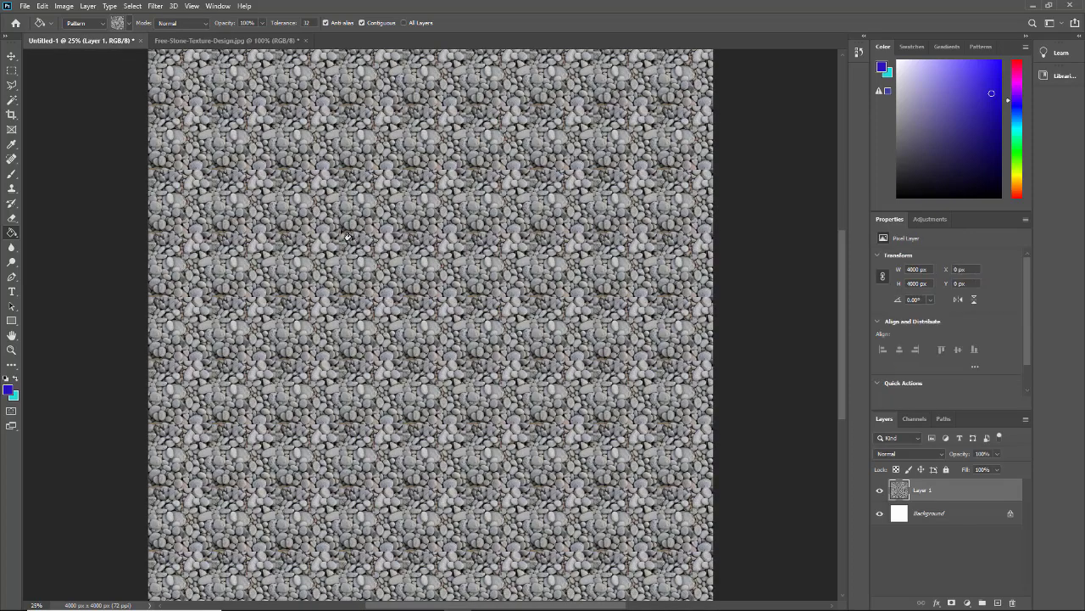
left_click(227, 40)
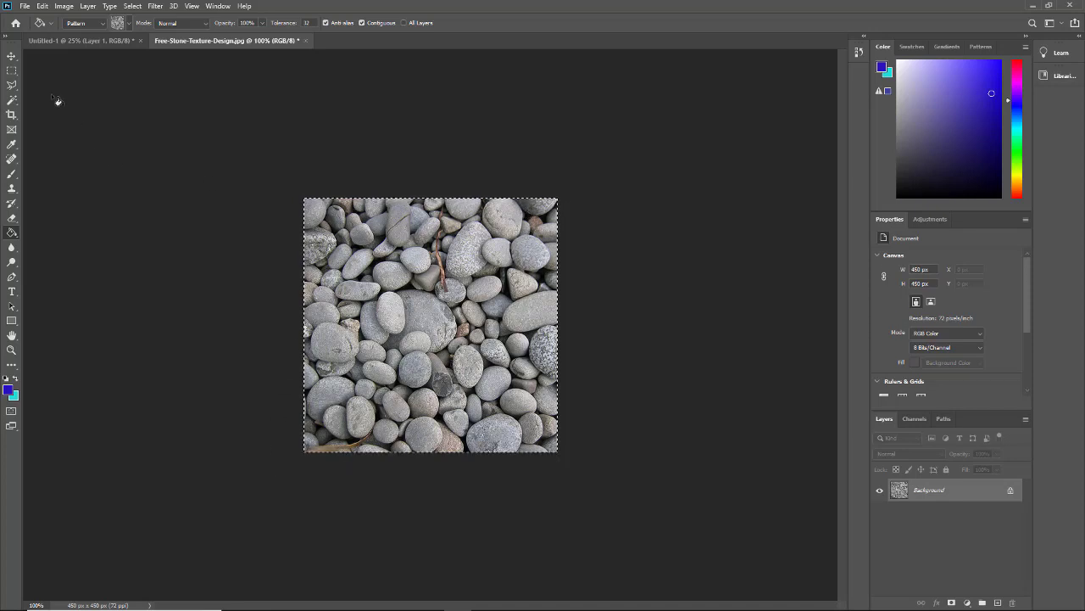
- Zoom the pebble photo to 300% and bring the round stone into view
left_click(13, 71)
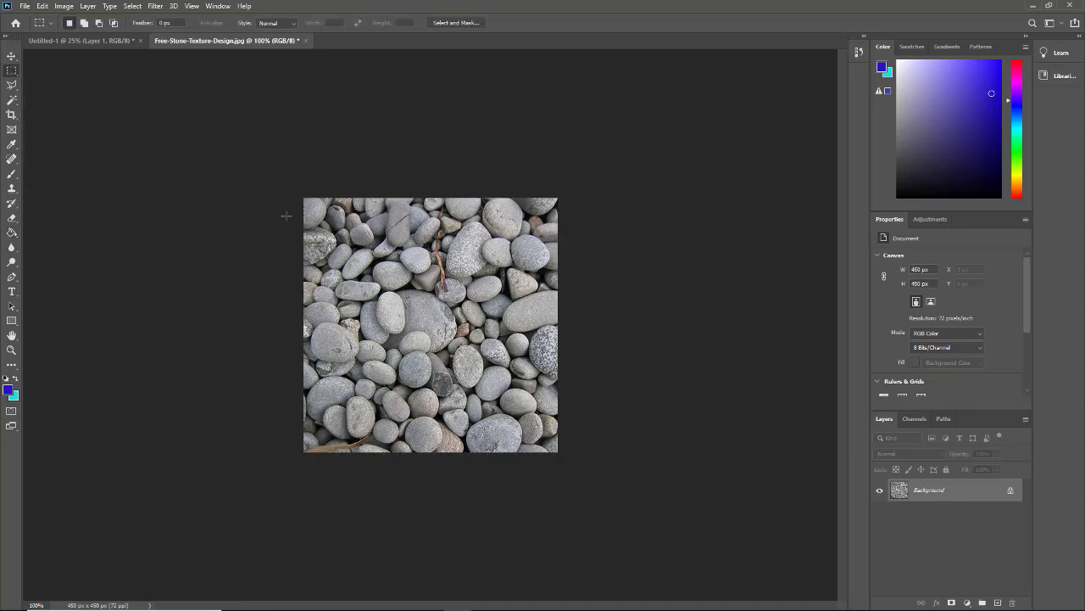
left_click(12, 101)
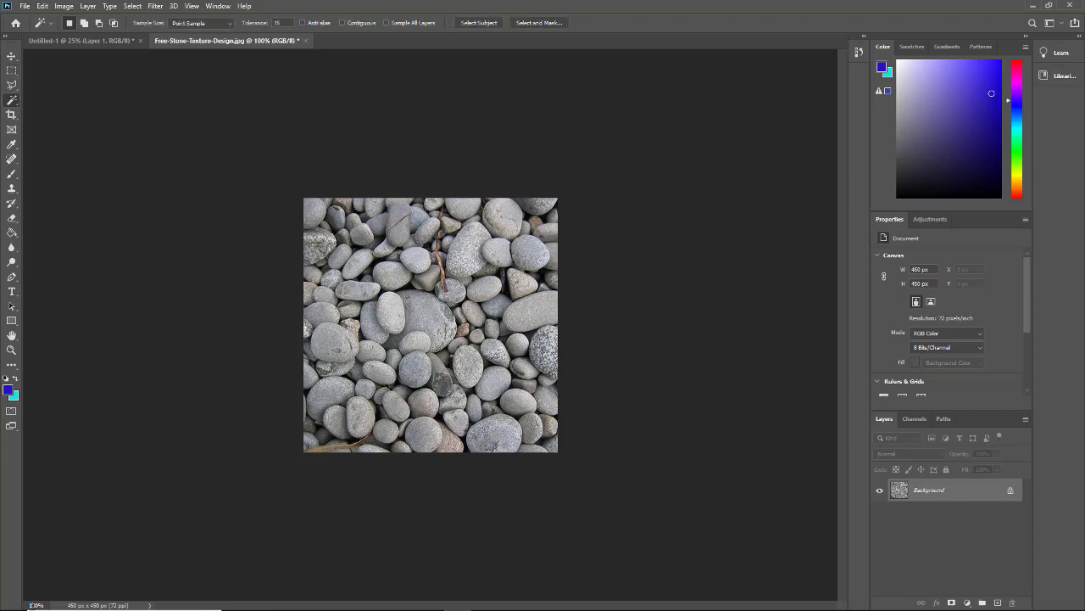
type("3")
key("Return")
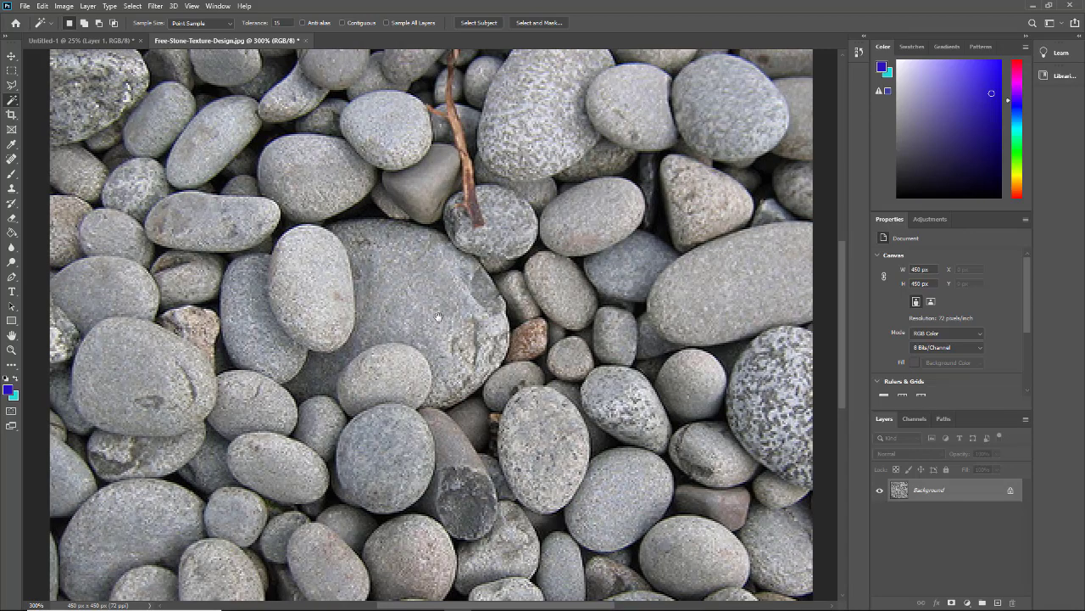
left_click_drag(439, 317, 456, 475)
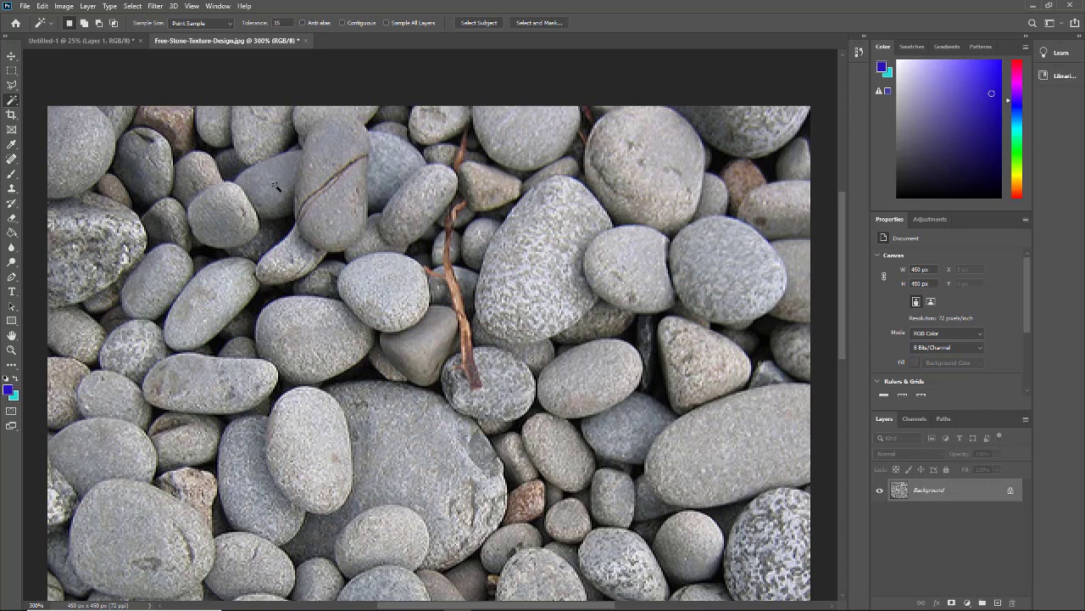
scroll(471, 321, "down", 8)
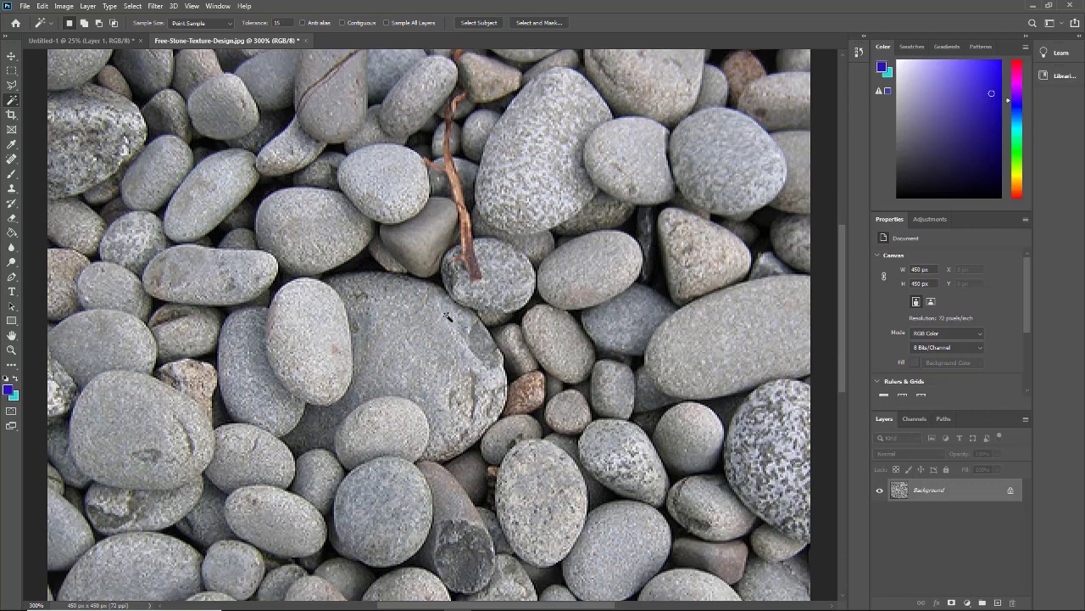
scroll(445, 313, "down", 4)
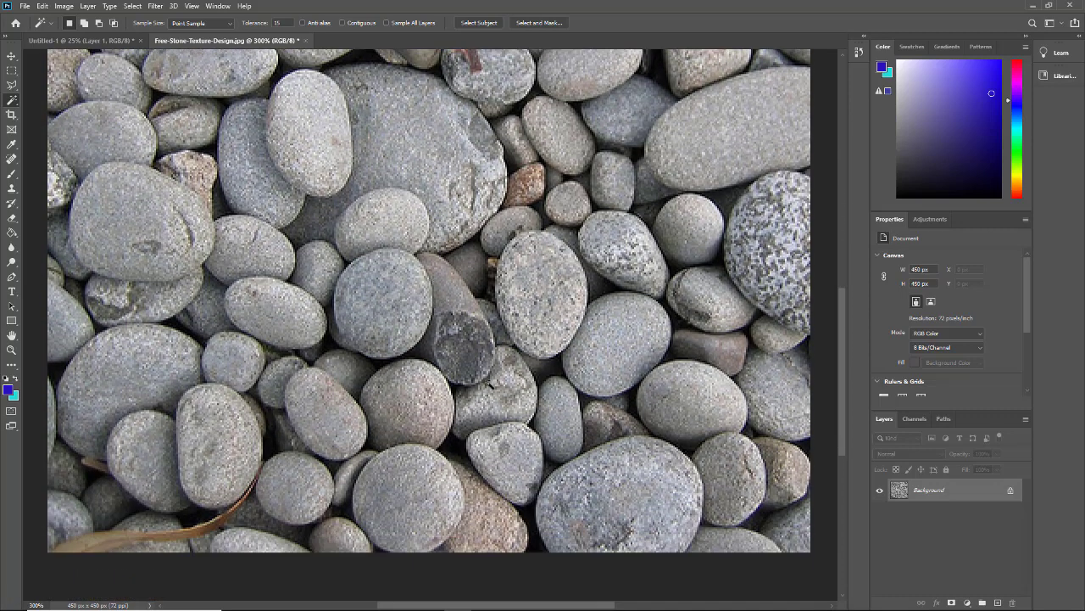
scroll(490, 383, "up", 3)
- Lasso around the round grey stone and trim excess from its left edge
left_click(12, 85)
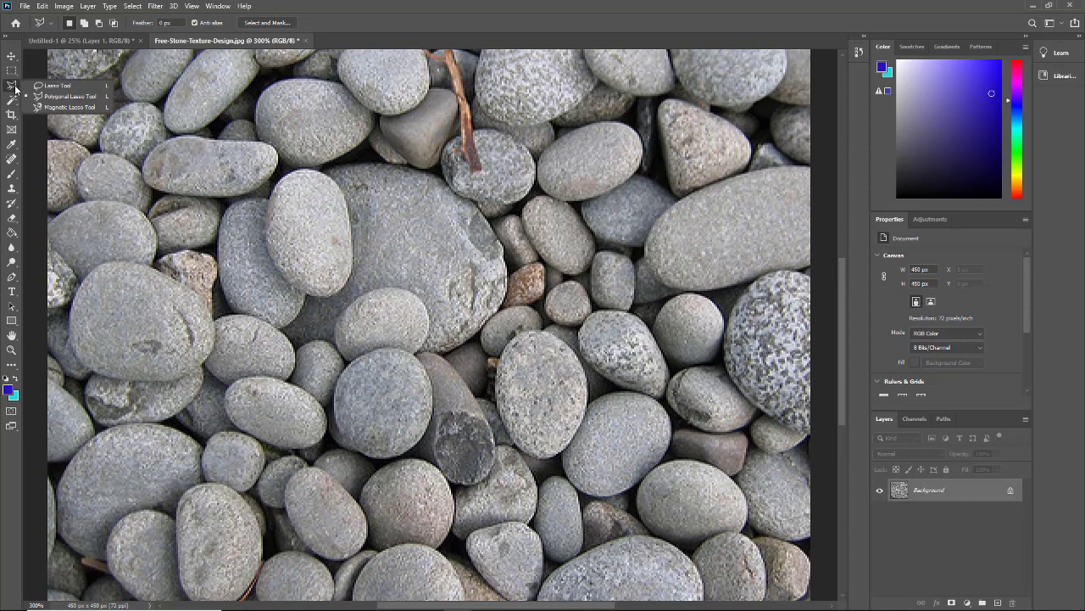
left_click(51, 86)
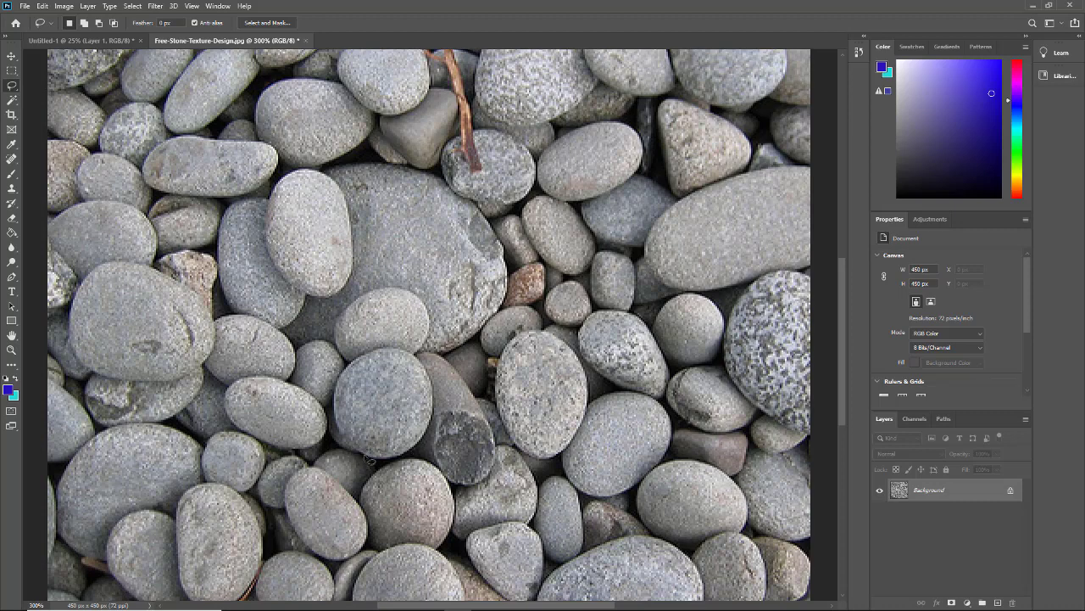
left_click_drag(389, 460, 422, 445)
mouse_move(438, 408)
left_mouse_down()
mouse_move(419, 359)
mouse_move(386, 354)
mouse_move(349, 372)
mouse_move(333, 418)
left_mouse_up()
left_click_drag(369, 460, 386, 463)
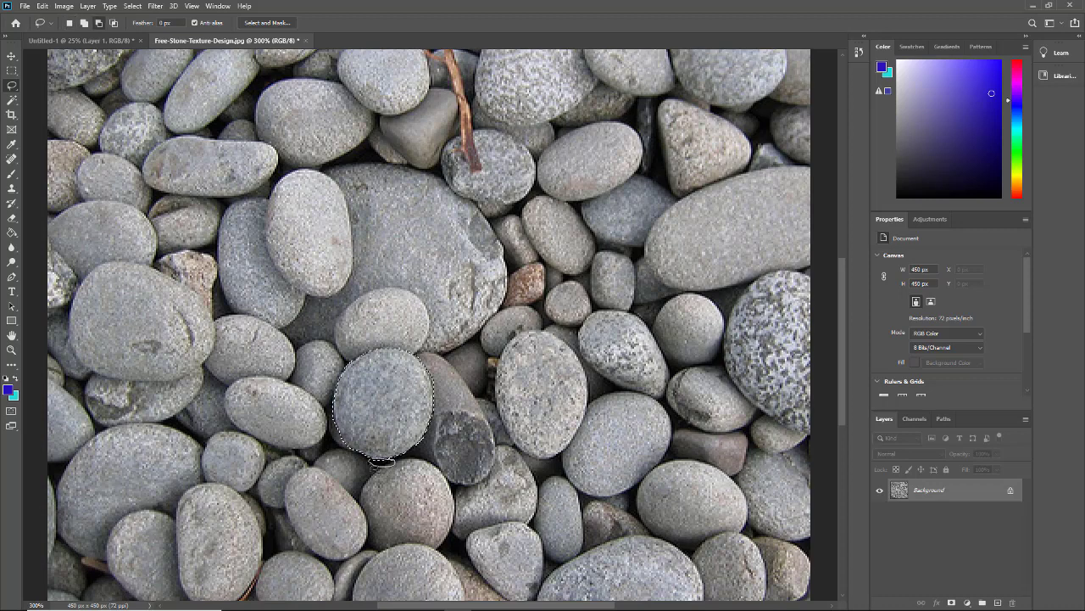
mouse_move(346, 445)
left_mouse_down("alt")
mouse_move(331, 405)
mouse_move(331, 423)
left_mouse_up("alt")
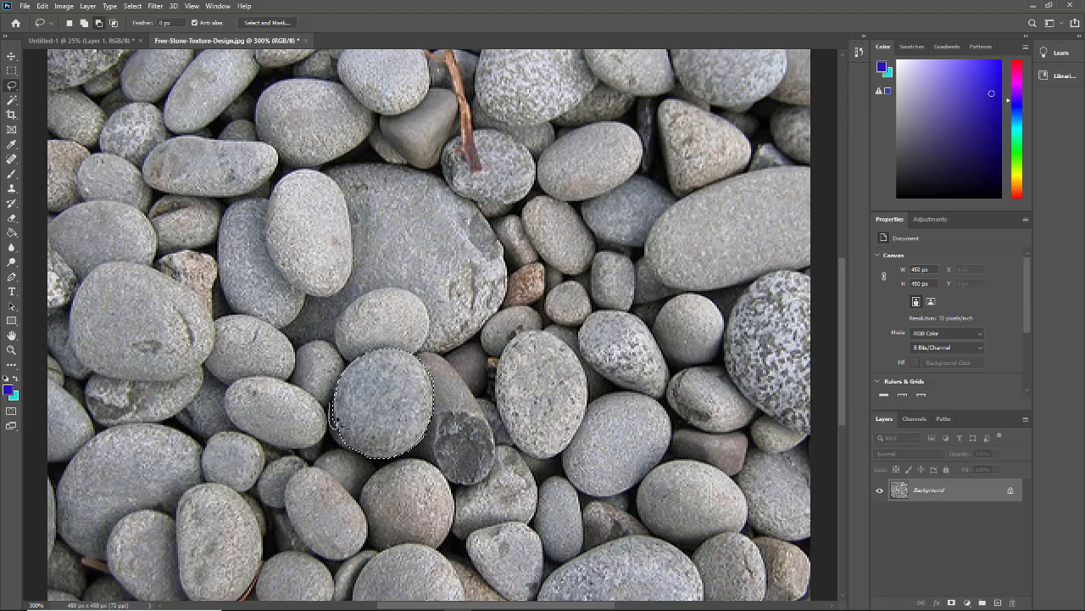
left_click_drag(332, 414, 336, 431, "alt")
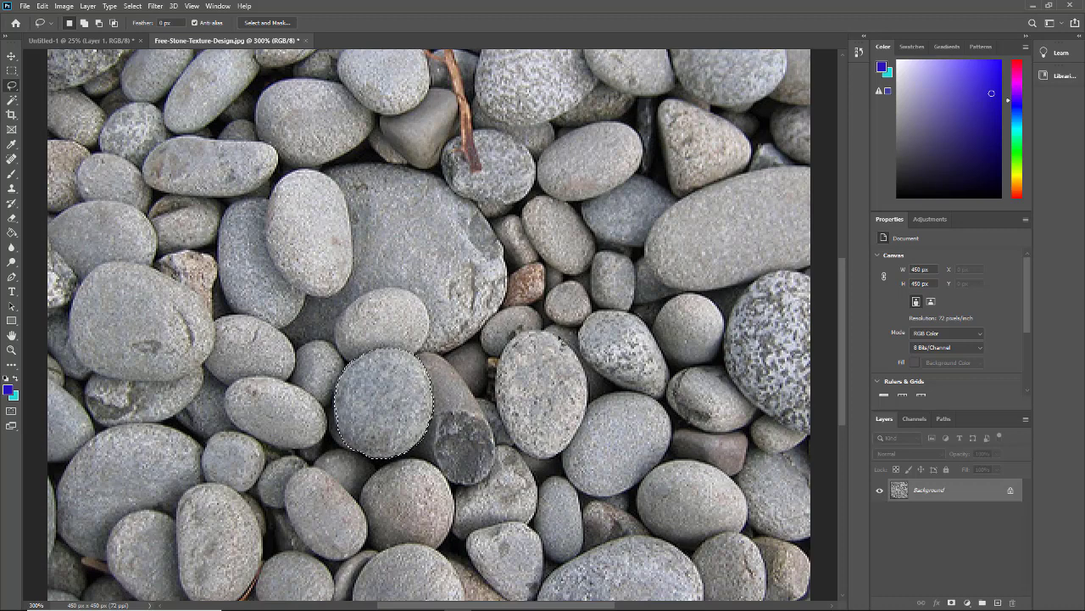
- Copy the round stone onto a new layer and move it up onto the large stone
key("ctrl+j")
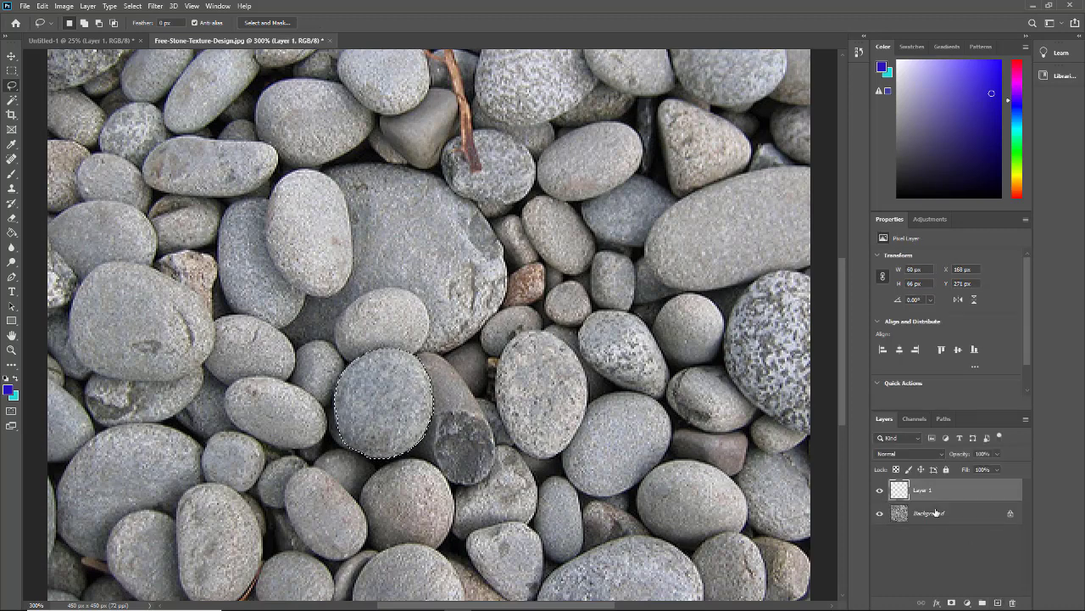
left_click(528, 342)
left_click(12, 56)
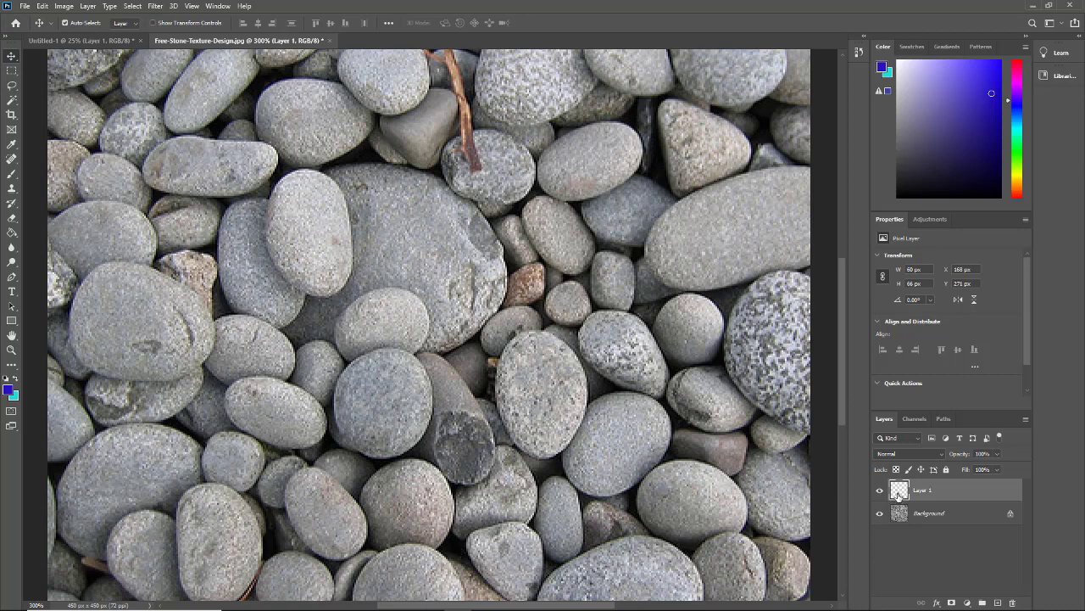
left_click_drag(407, 439, 428, 255)
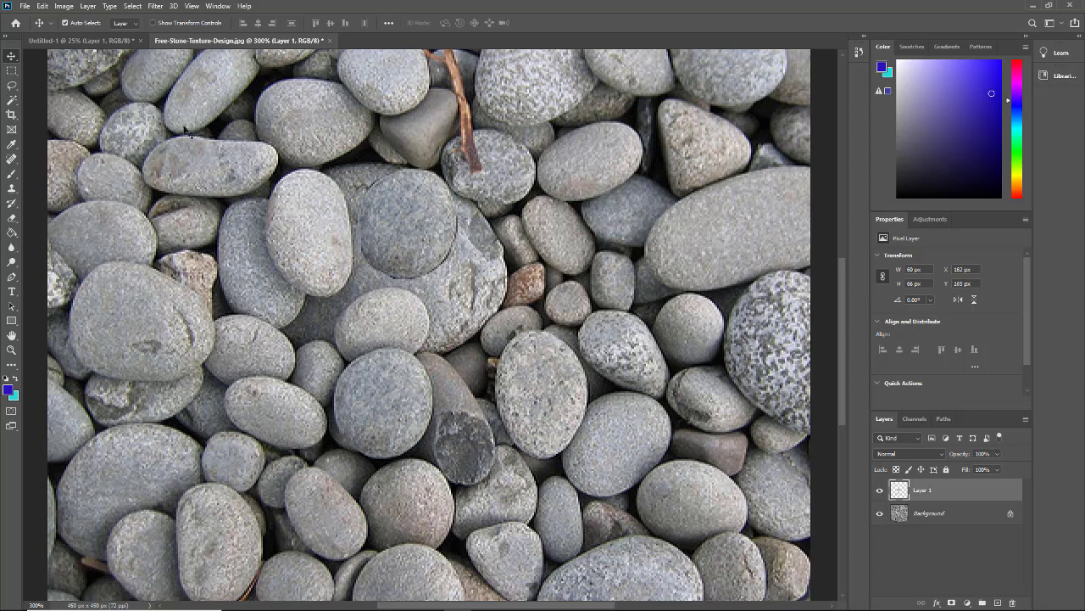
- Rotate the stone copy about 61.6° and place it at the photo's lower-left corner
left_click(64, 6)
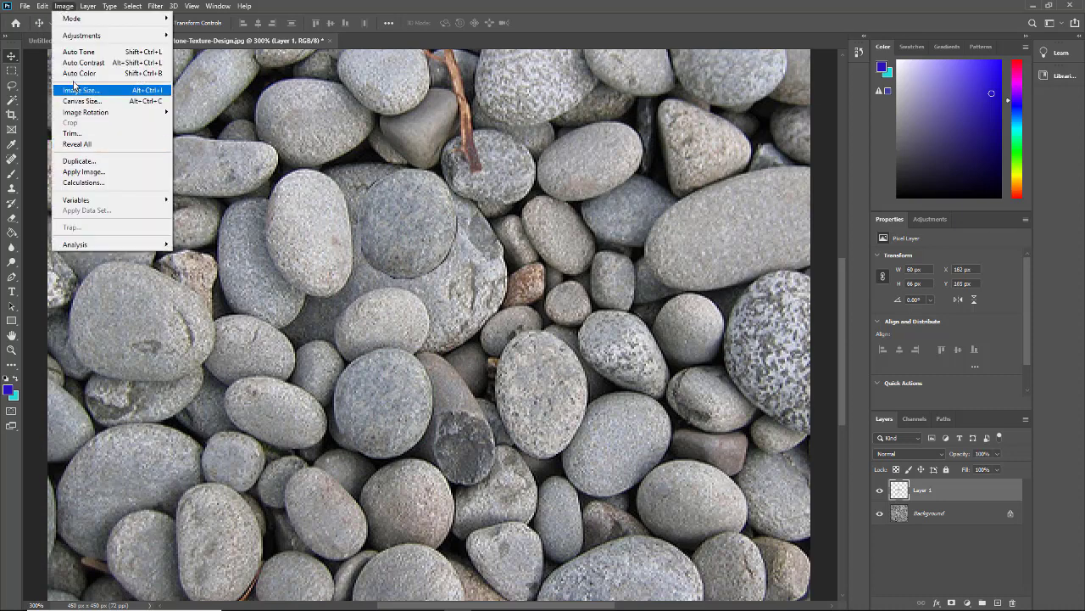
mouse_move(44, 7)
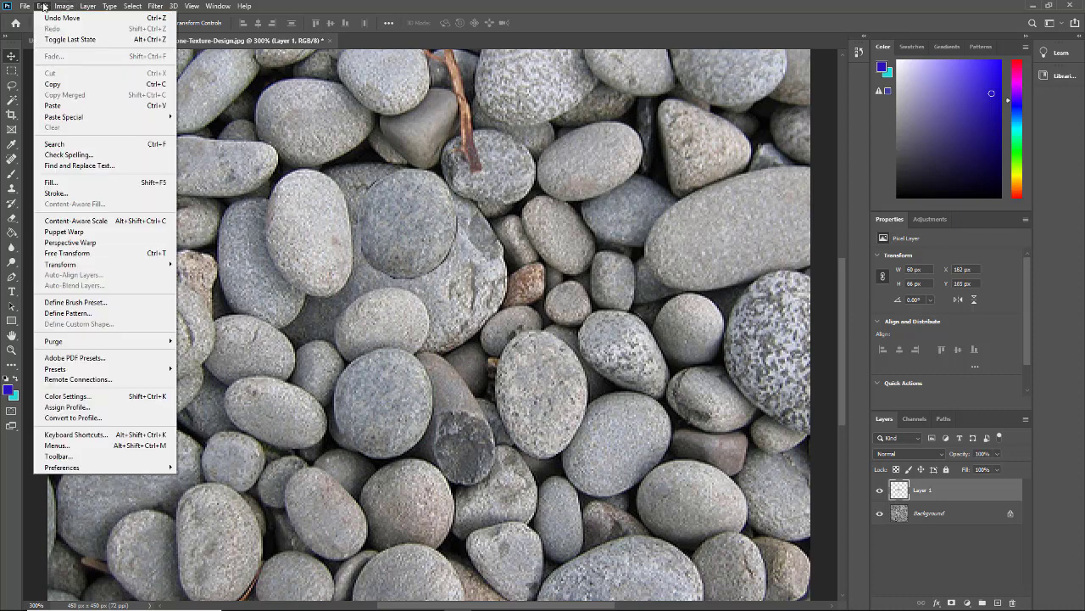
left_click(61, 253)
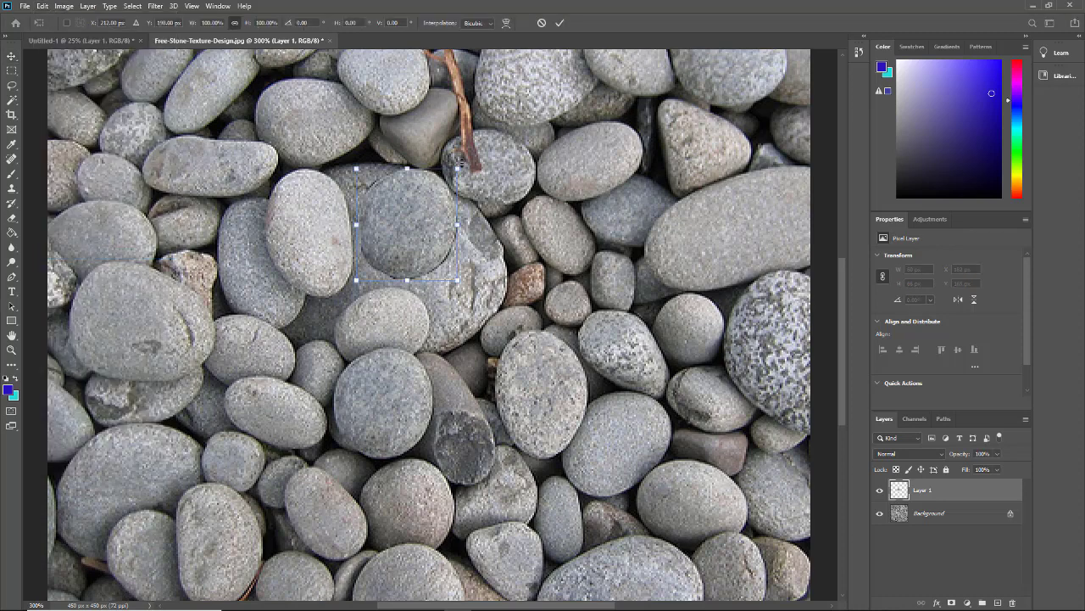
left_click_drag(483, 153, 480, 278)
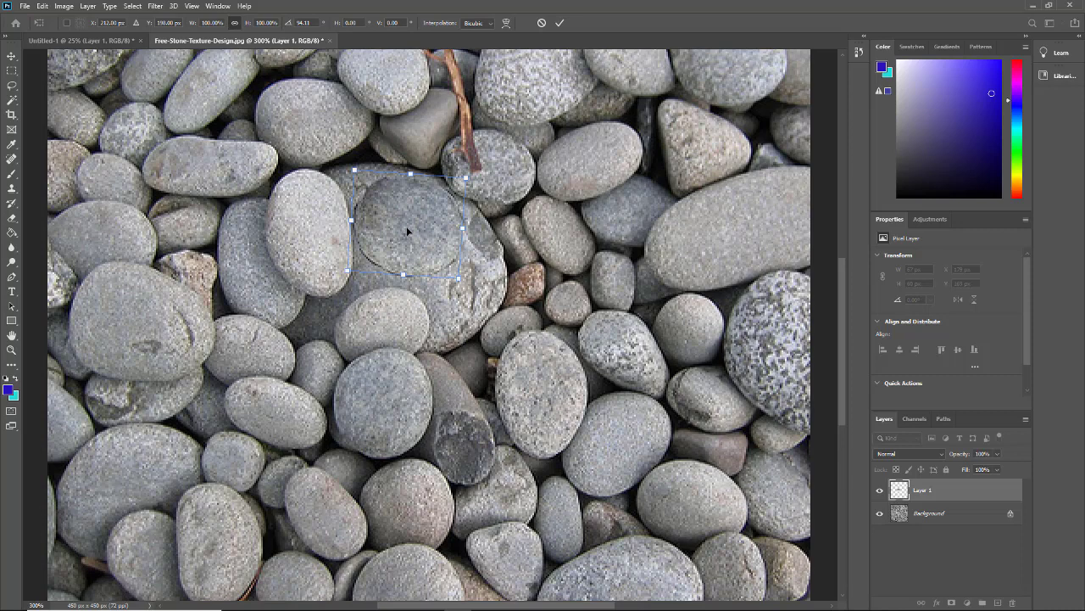
left_click_drag(409, 227, 102, 554)
scroll(102, 554, "down", 5)
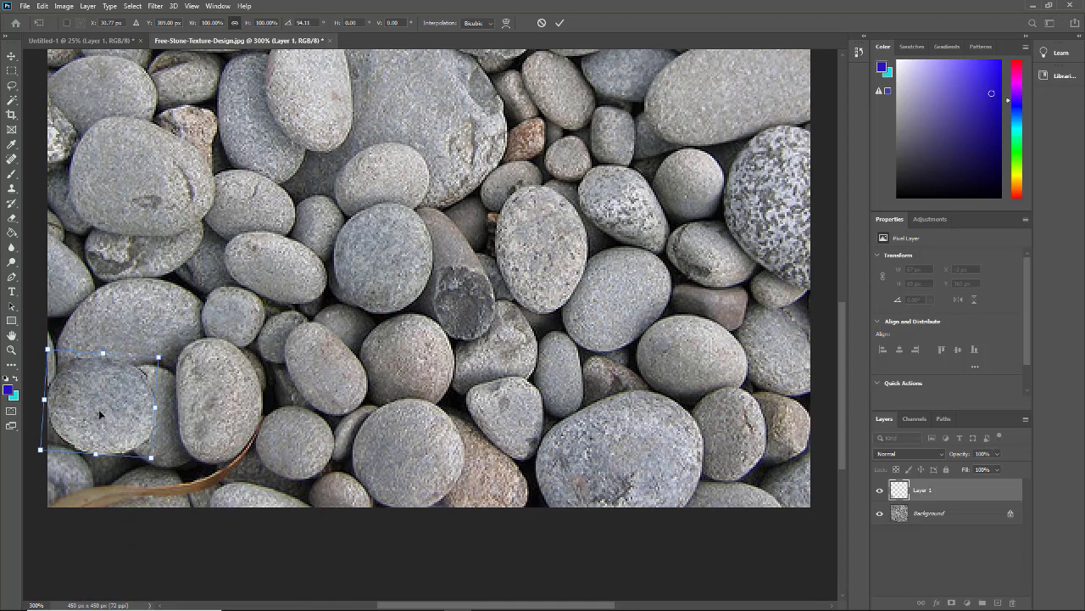
left_click_drag(99, 413, 102, 458)
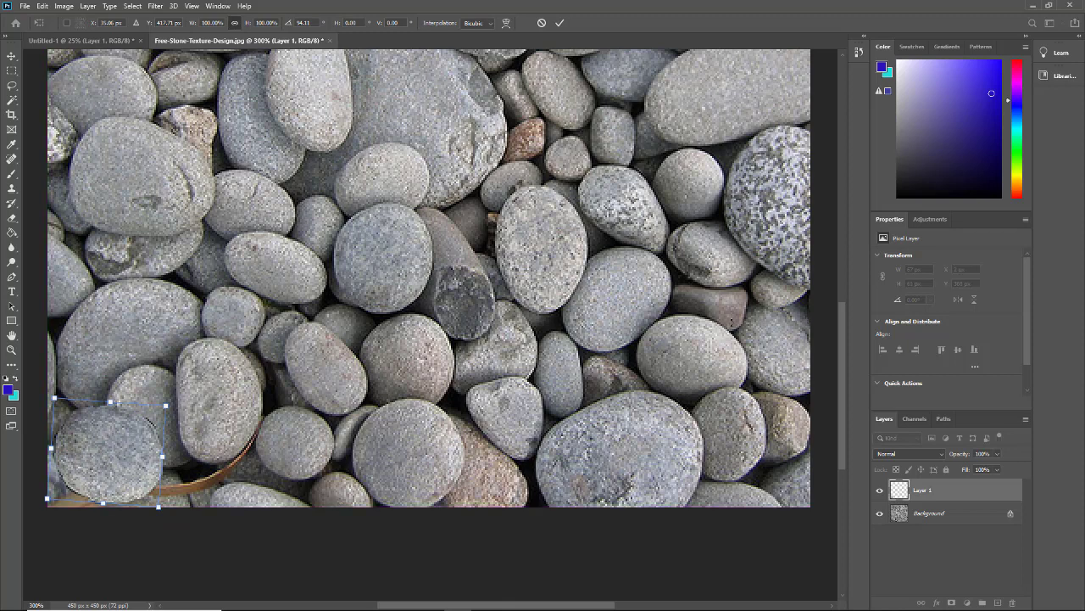
scroll(429, 322, "up", 6)
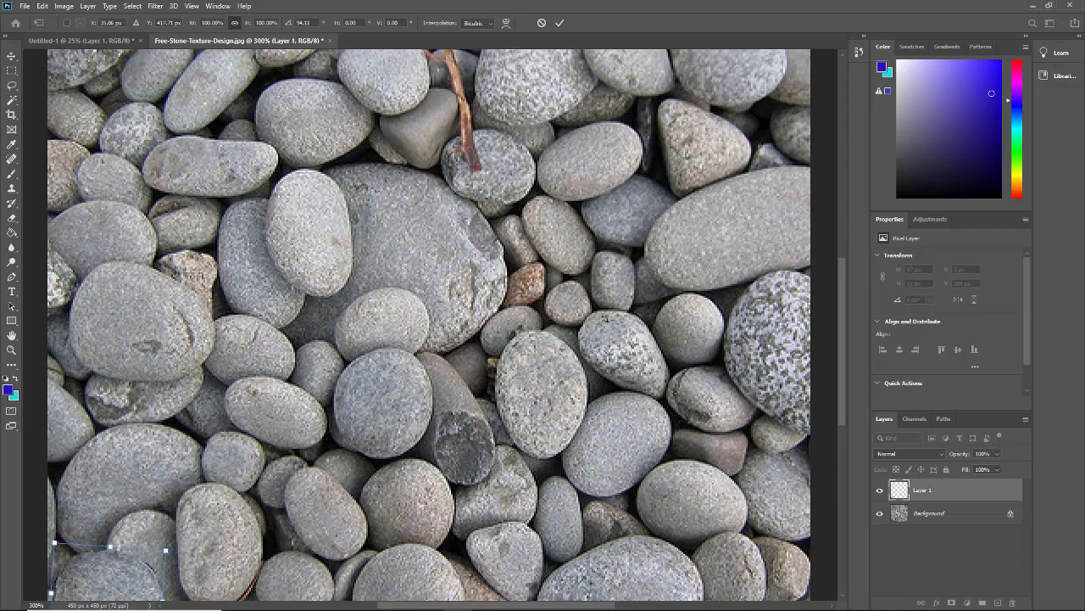
scroll(516, 290, "up", 2)
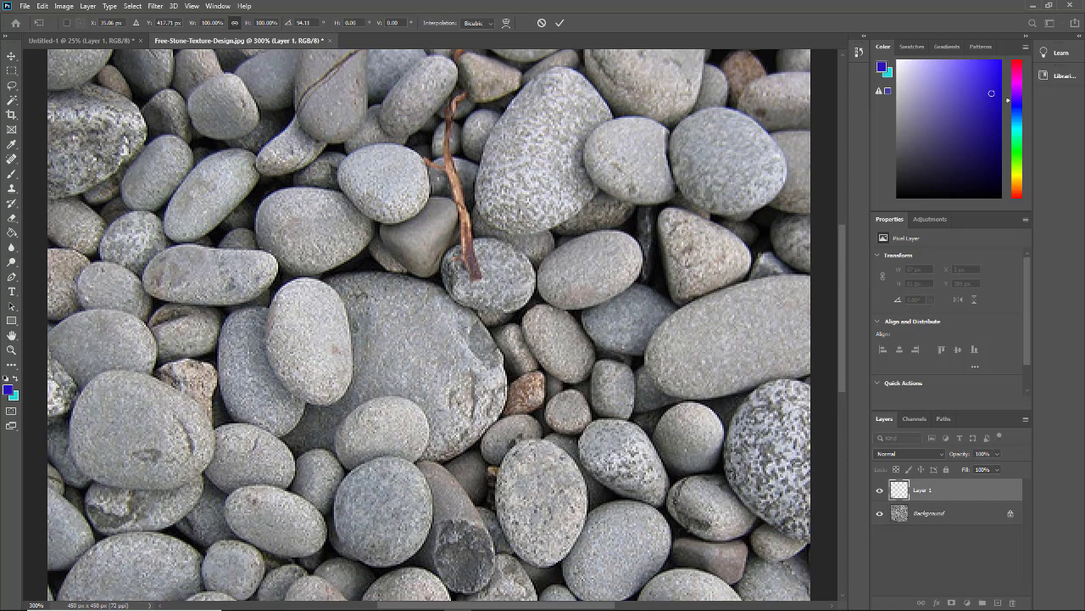
left_click(561, 22)
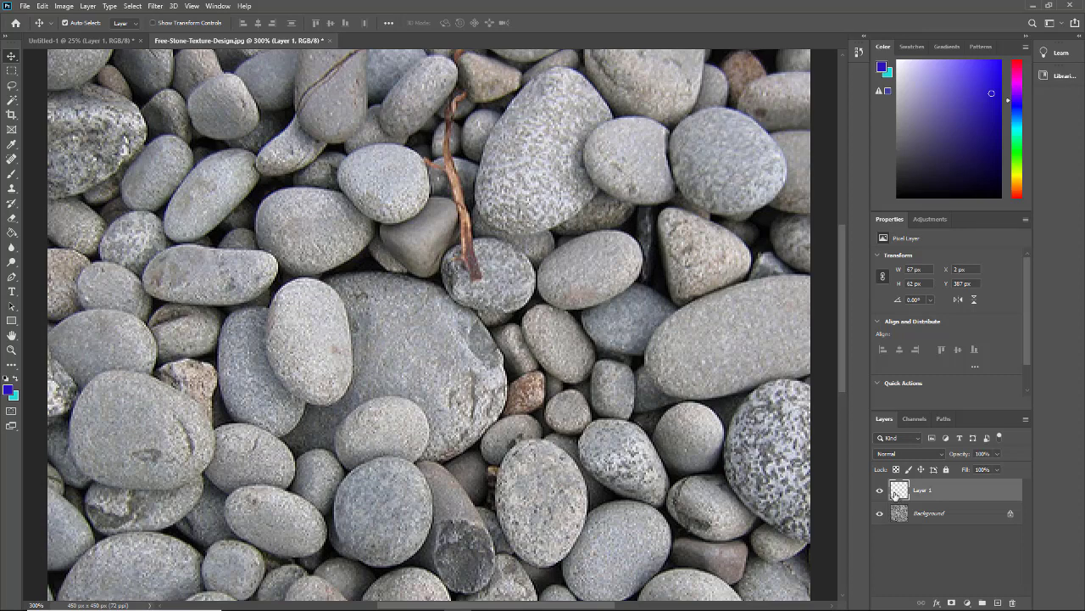
- Lasso the stone beside the twig and copy it from the Background onto Layer 2
scroll(328, 410, "down", 3)
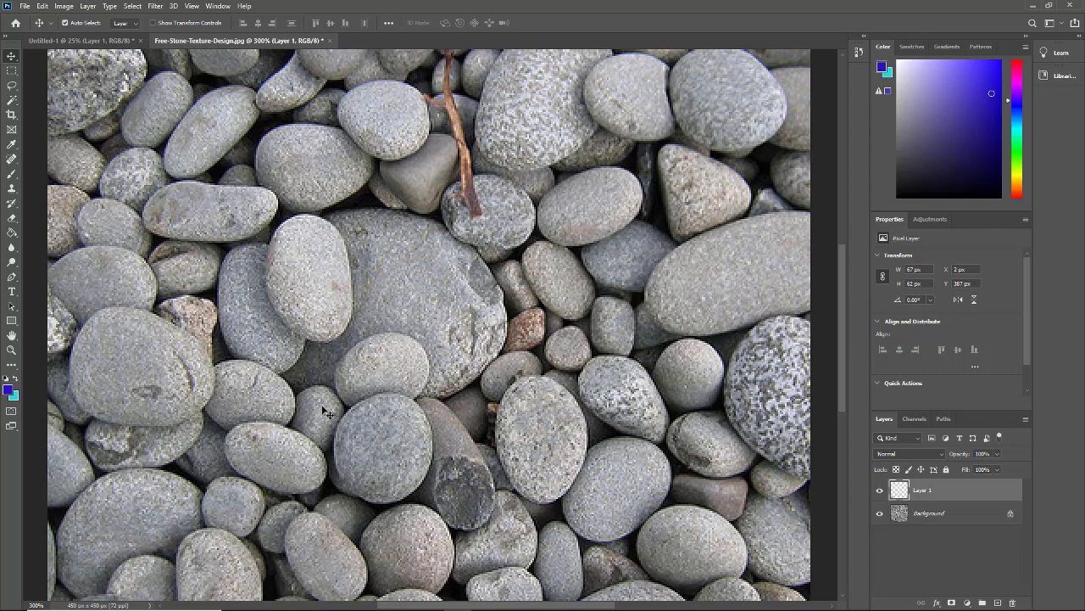
scroll(328, 410, "down", 1)
scroll(525, 357, "up", 2)
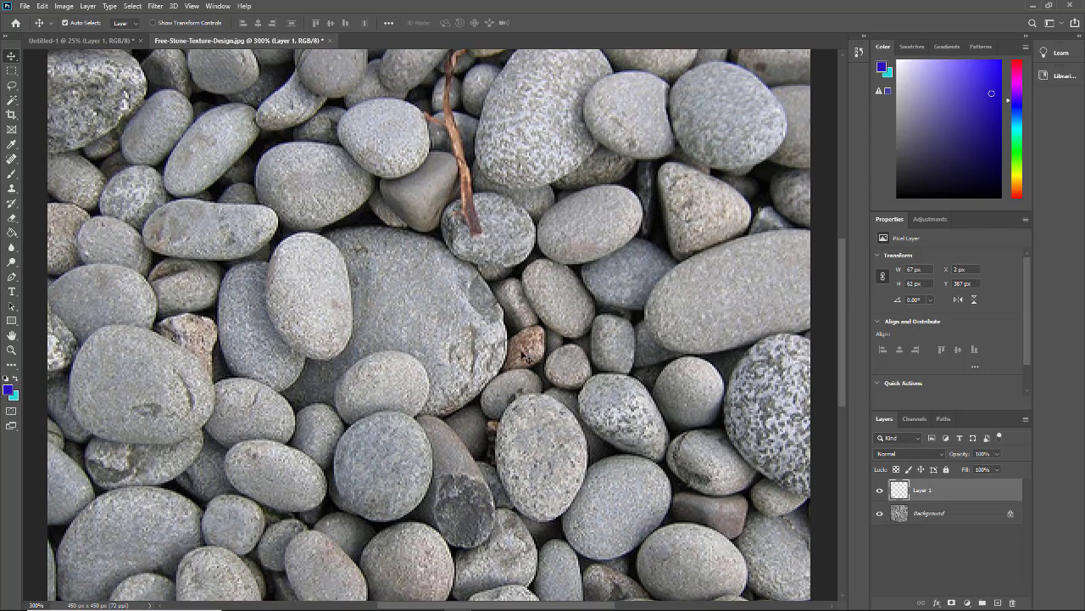
scroll(526, 357, "up", 7)
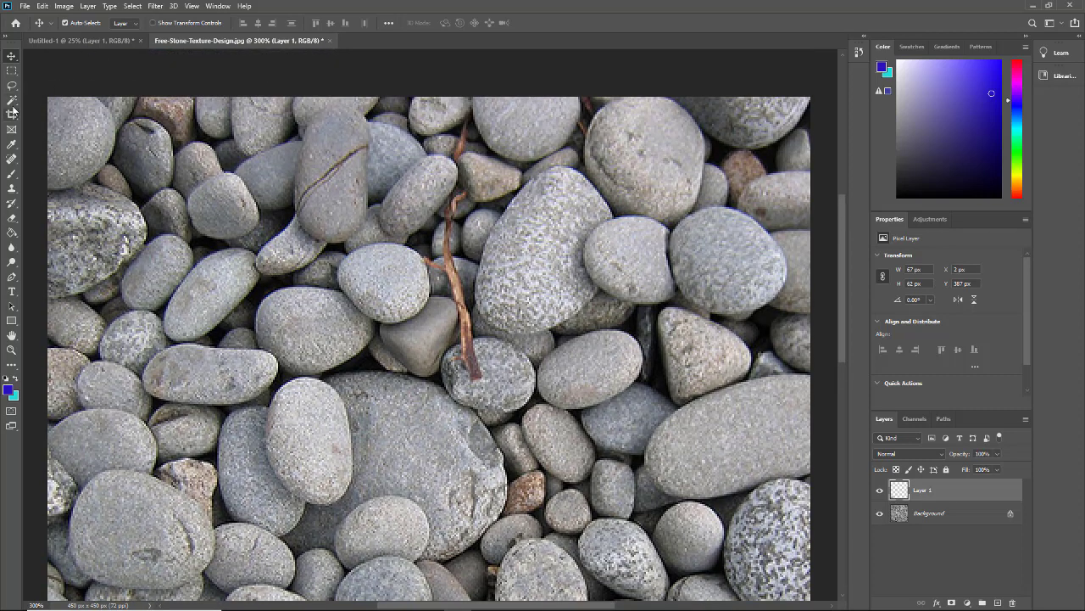
left_click(11, 85)
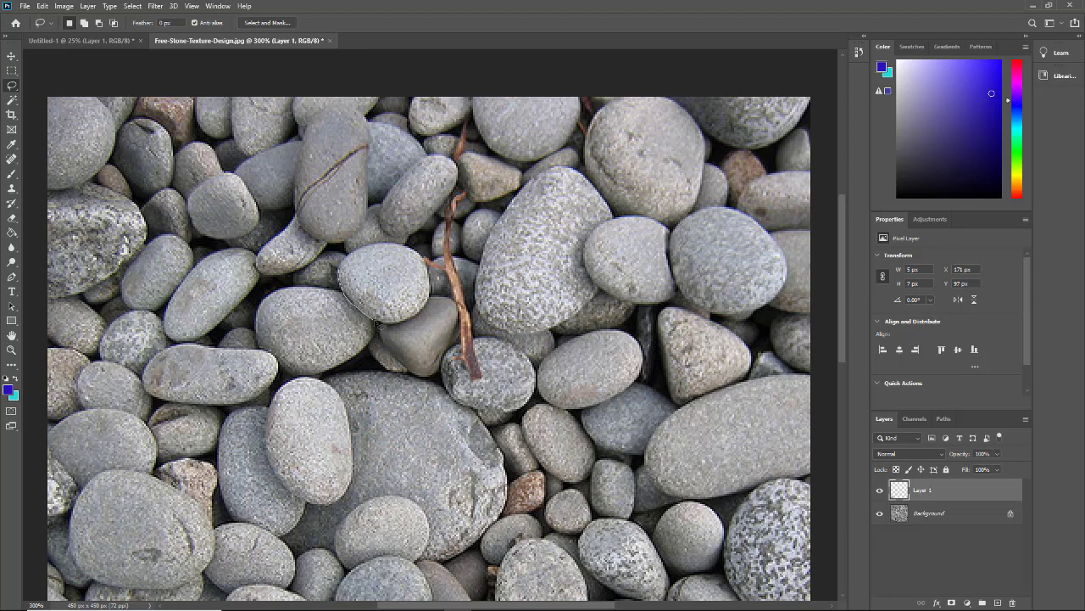
mouse_move(395, 331)
left_mouse_down()
mouse_move(428, 321)
mouse_move(439, 294)
mouse_move(420, 254)
mouse_move(377, 242)
mouse_move(342, 287)
left_mouse_up()
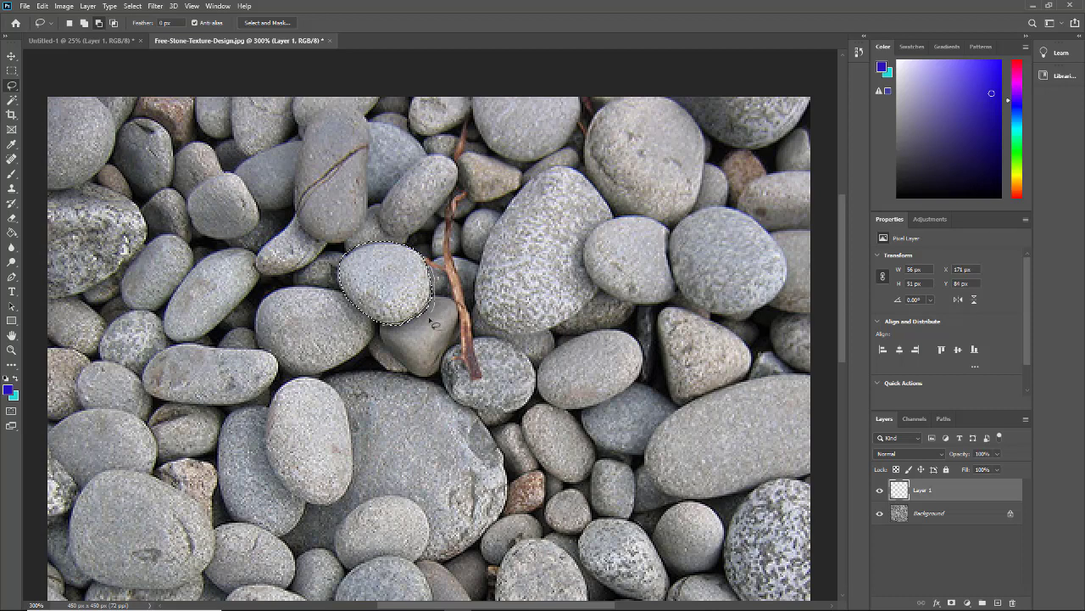
left_click_drag(429, 319, 384, 323)
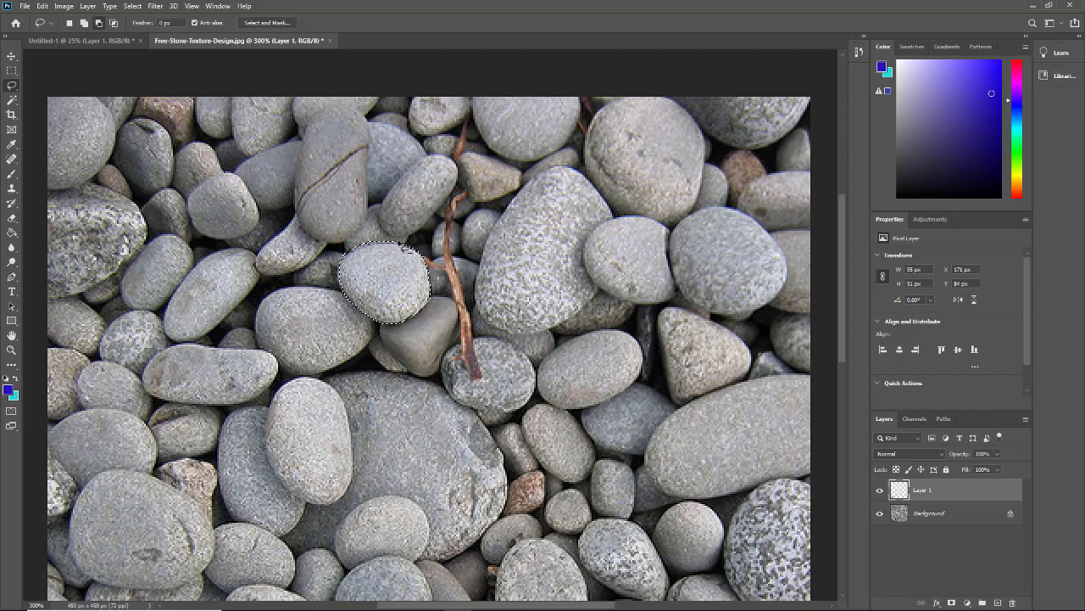
key("alt+bracketleft")
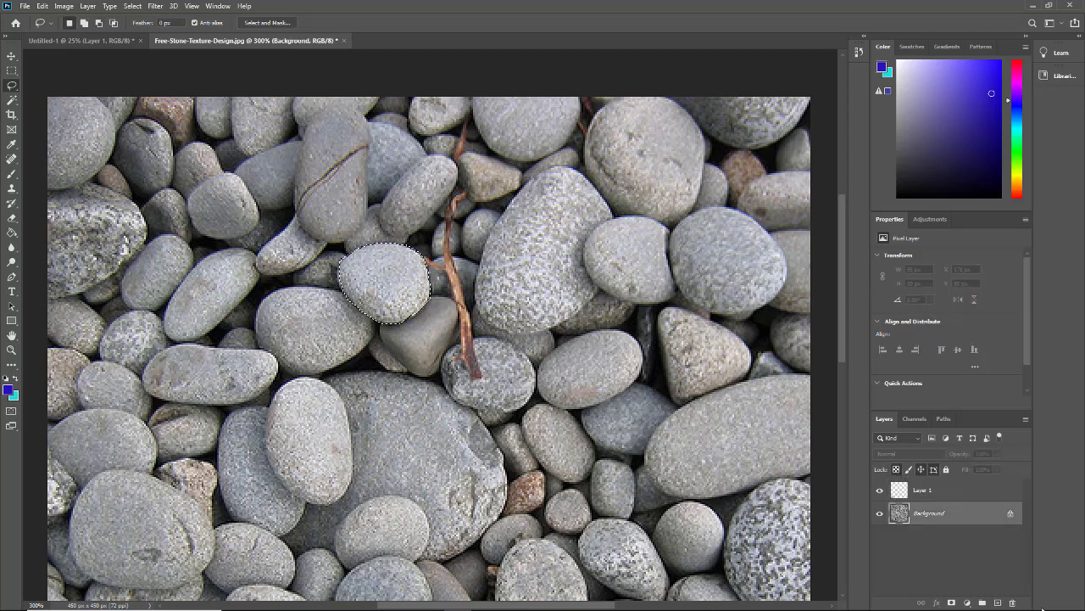
key("ctrl+j")
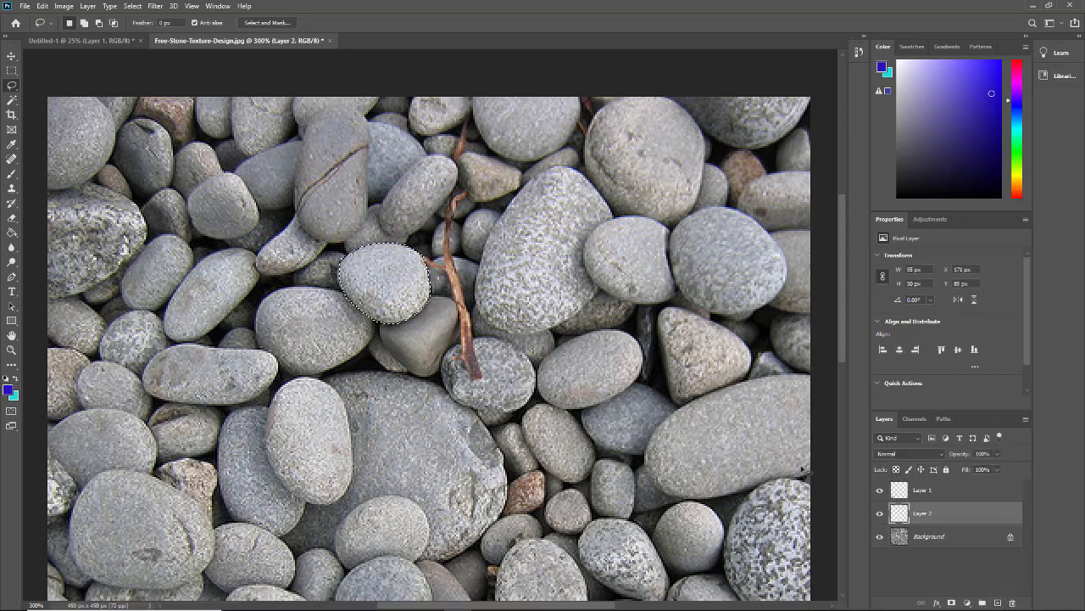
- Deselect and drag the Layer 2 stone onto the large flat stone at X 237 px, Y 205 px
key("ctrl+d")
left_click(12, 55)
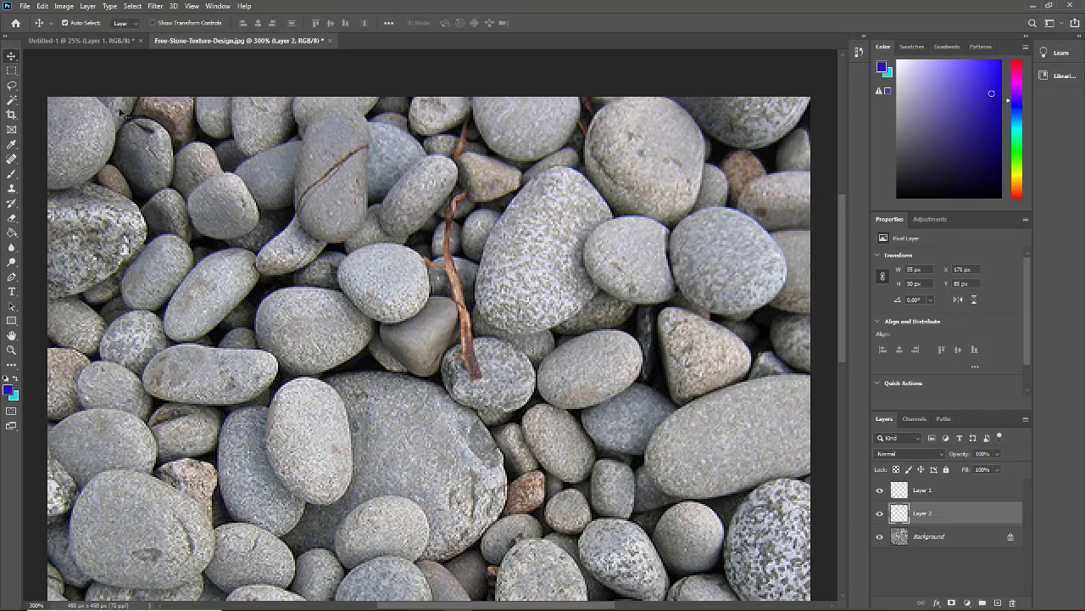
left_click_drag(383, 287, 494, 402)
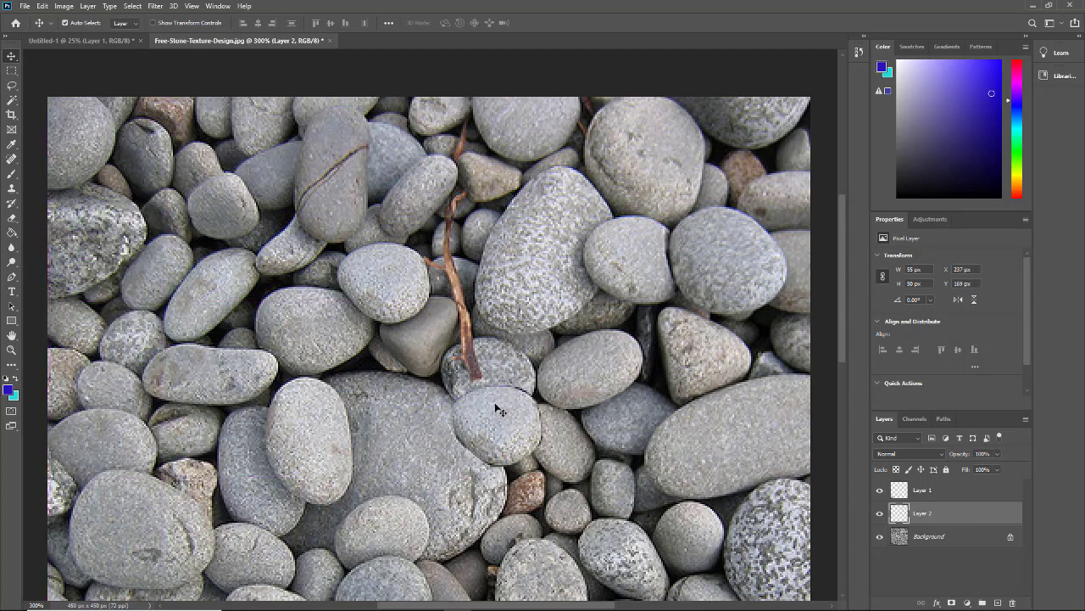
scroll(495, 402, "down", 3)
scroll(480, 416, "down", 2)
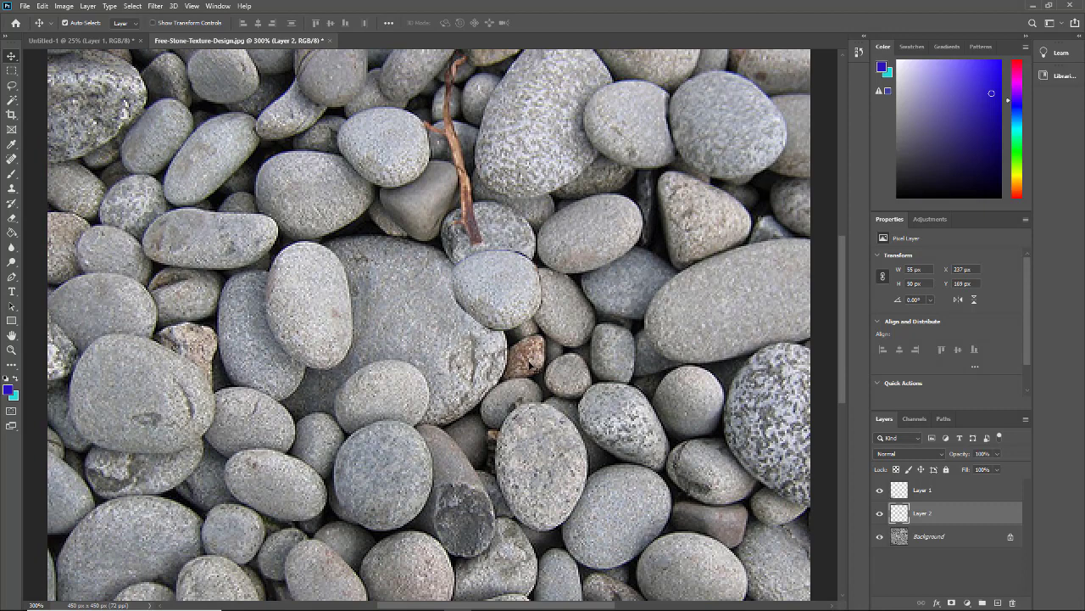
left_click_drag(497, 302, 495, 363)
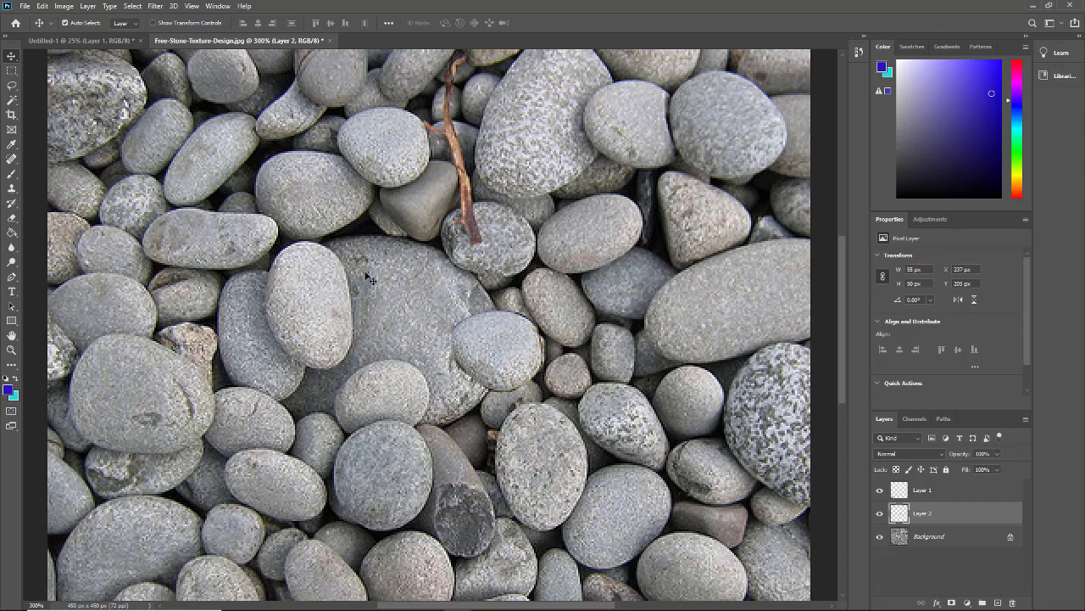
- Free-transform the Layer 2 stone, rotating it to about 45°, and commit
left_click(47, 6)
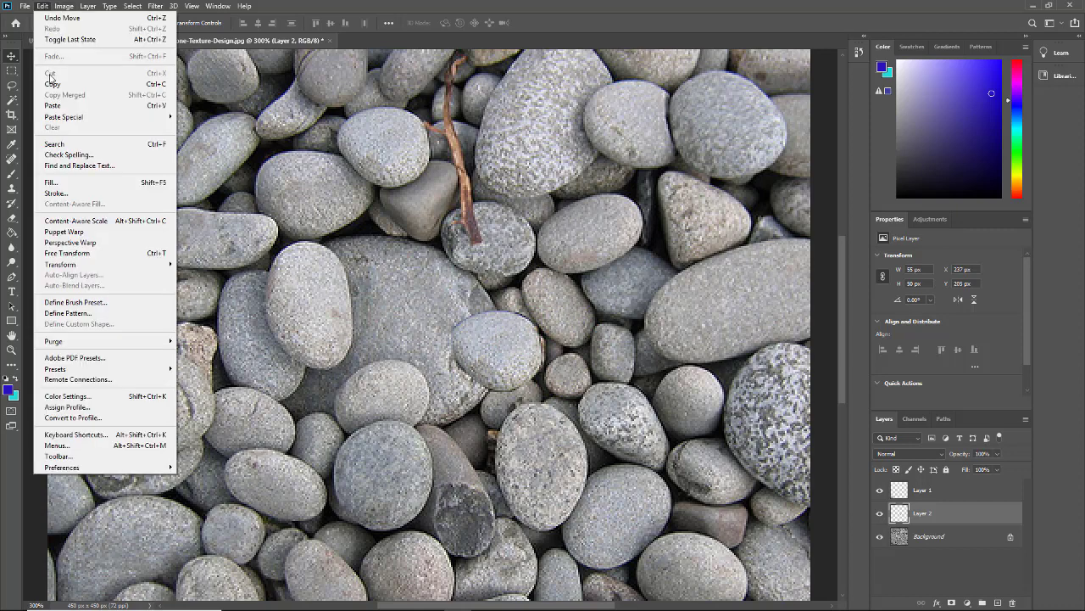
left_click(66, 253)
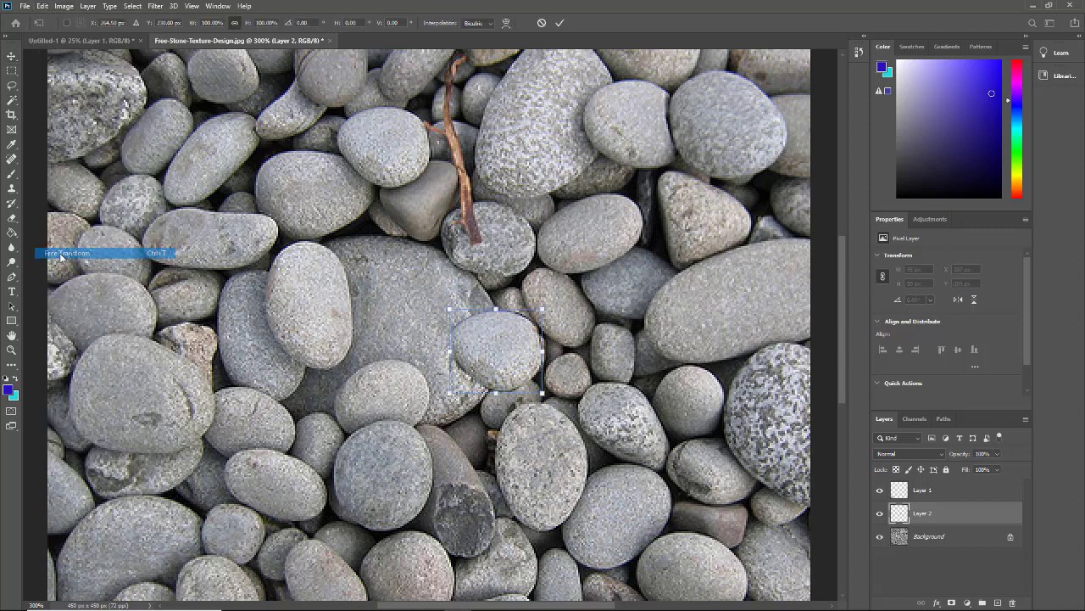
left_click_drag(550, 306, 524, 451)
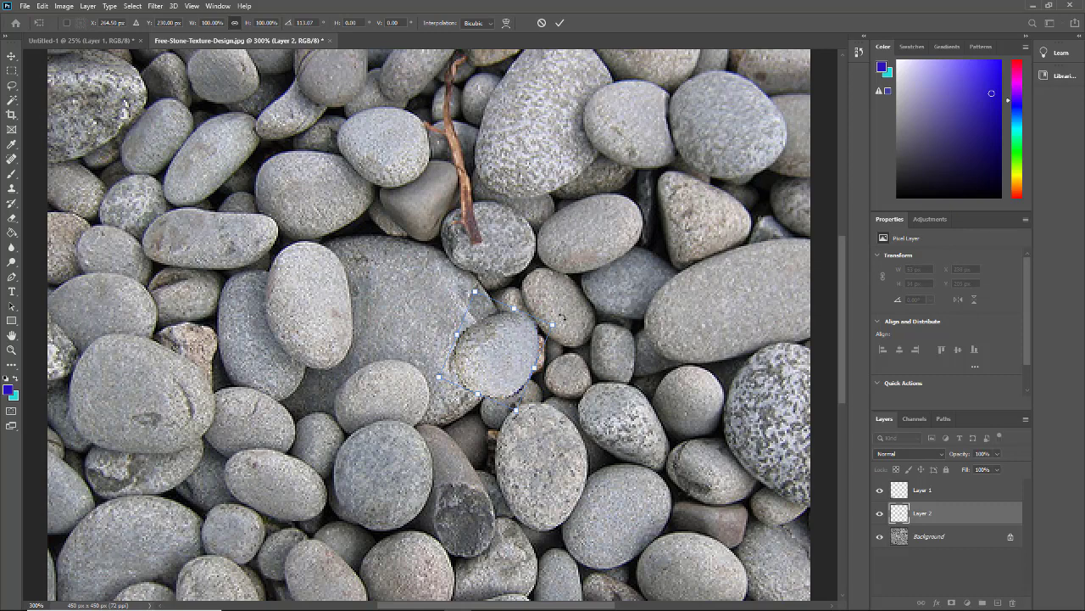
left_click_drag(563, 318, 583, 373)
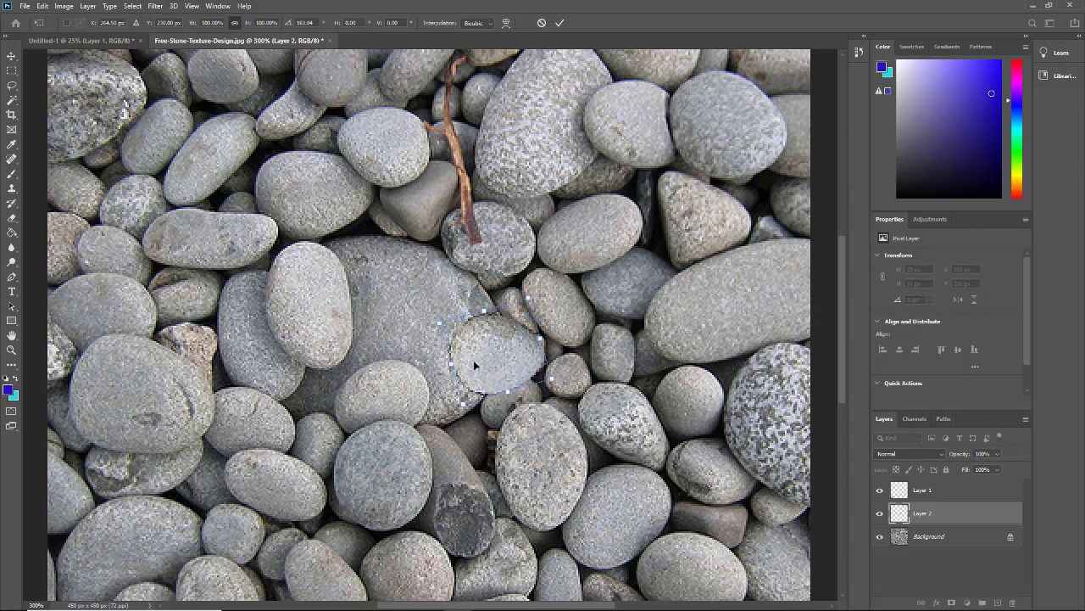
left_click_drag(437, 326, 593, 294)
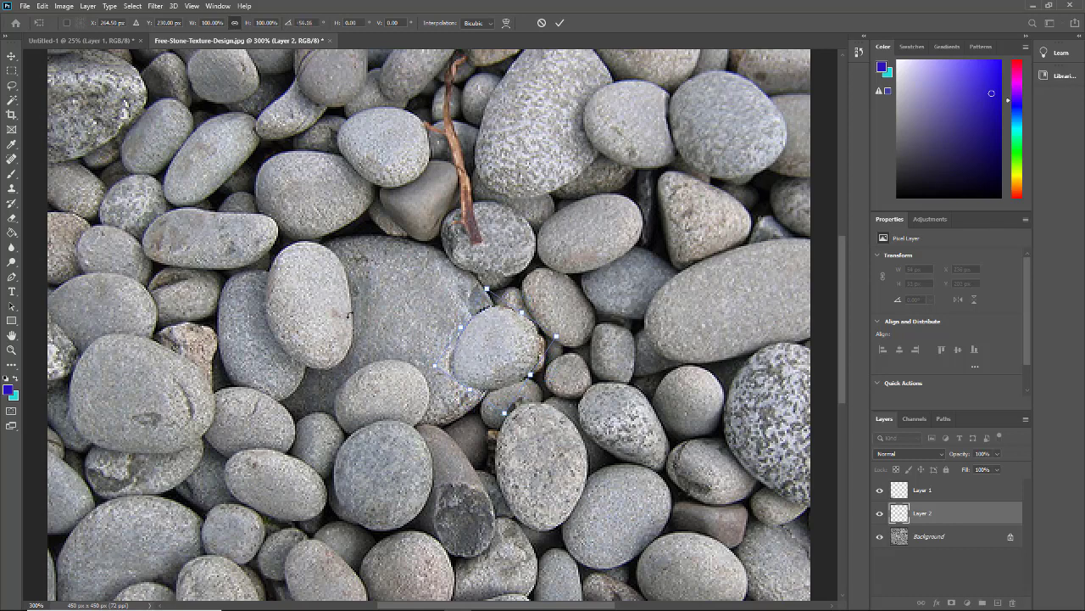
key("Return")
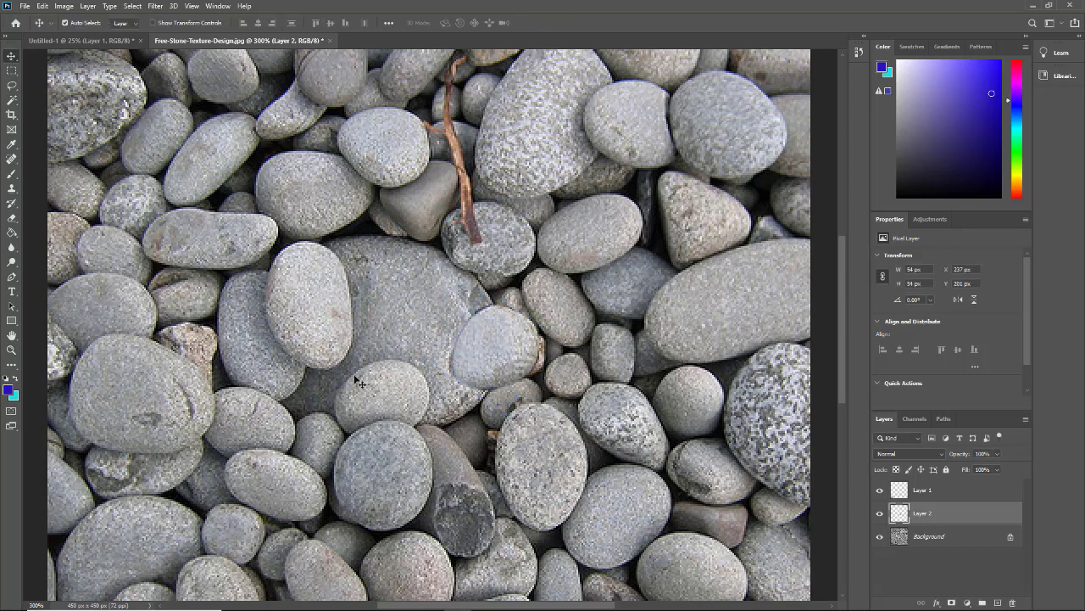
scroll(407, 407, "down", 3)
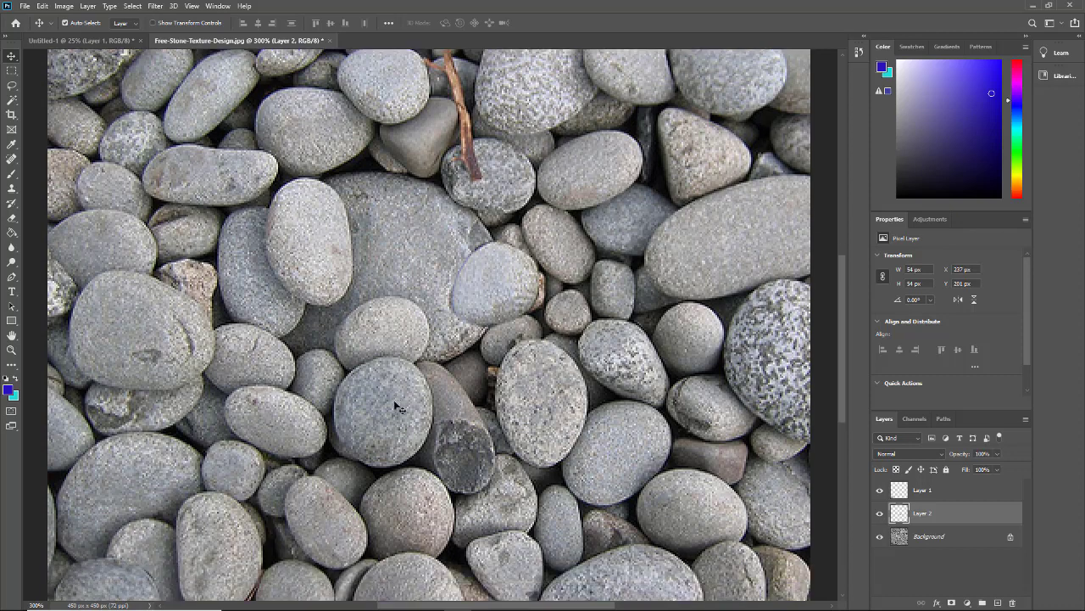
scroll(387, 403, "down", 2)
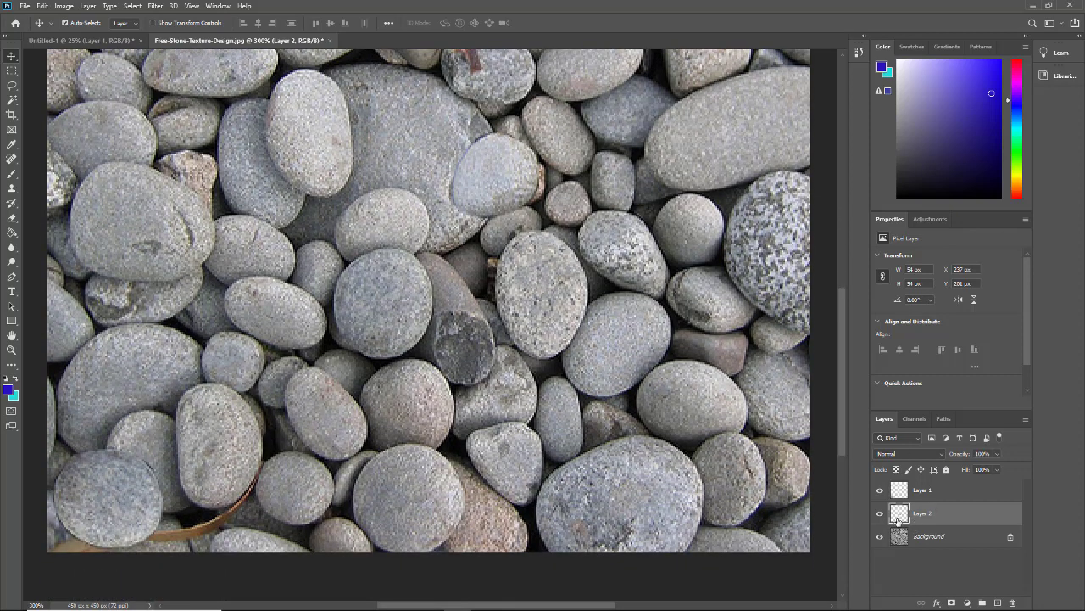
- Duplicate Layer 1 and move the copy to the top-right edge at X 379 px, Y 3 px
left_click(902, 490)
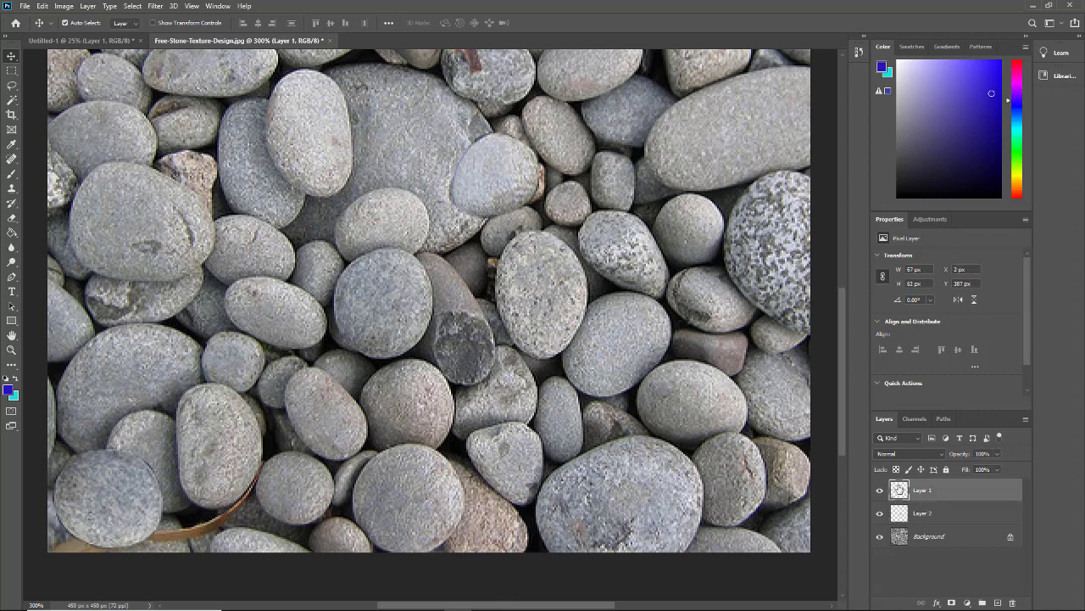
left_click_drag(948, 496, 999, 601)
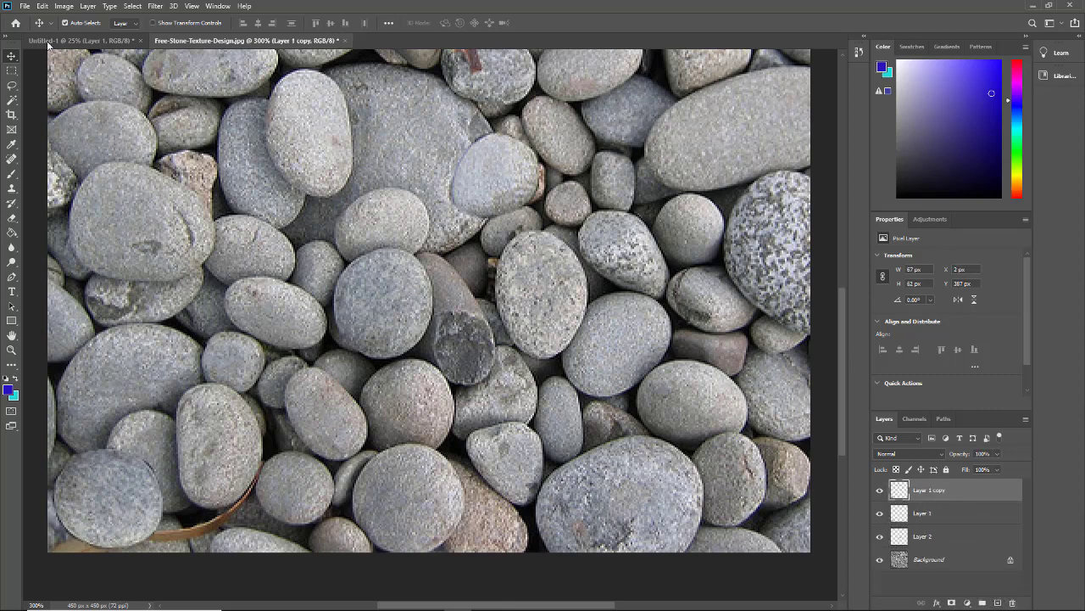
left_click(399, 339)
left_click_drag(55, 469, 705, 92)
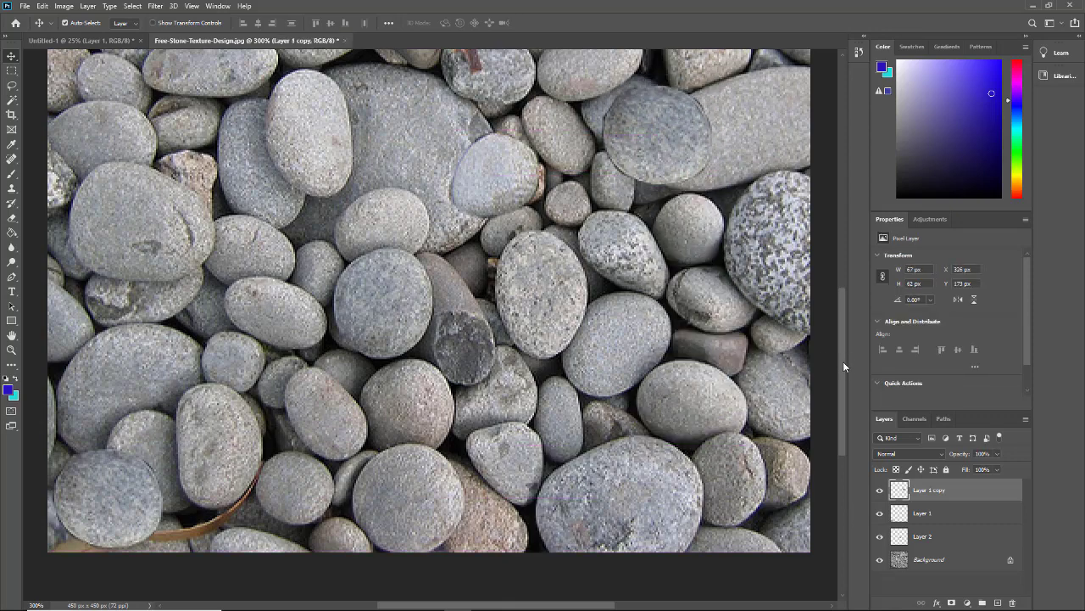
left_click_drag(843, 366, 844, 263)
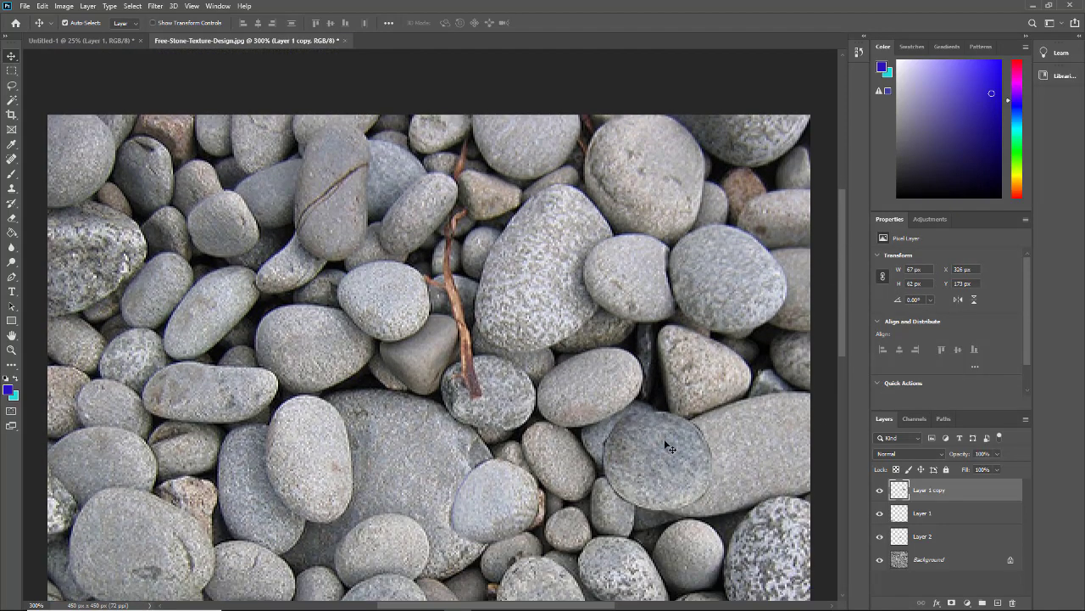
left_click_drag(669, 447, 751, 151)
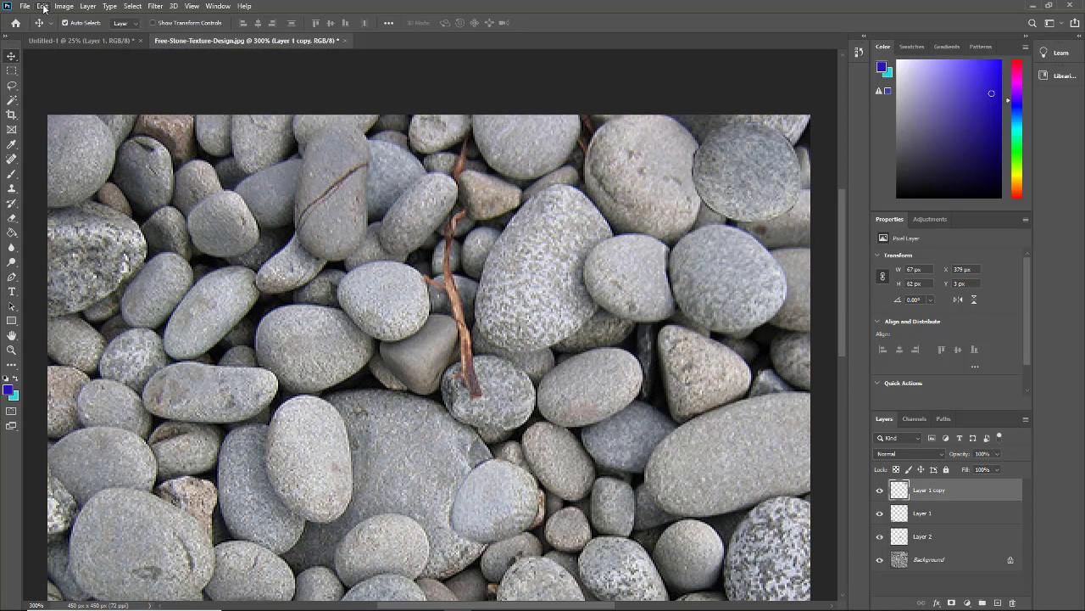
- Free-transform the Layer 1 copy stone: rotate about 40°, scale to about 88%, keep at top-right edge
key("t")
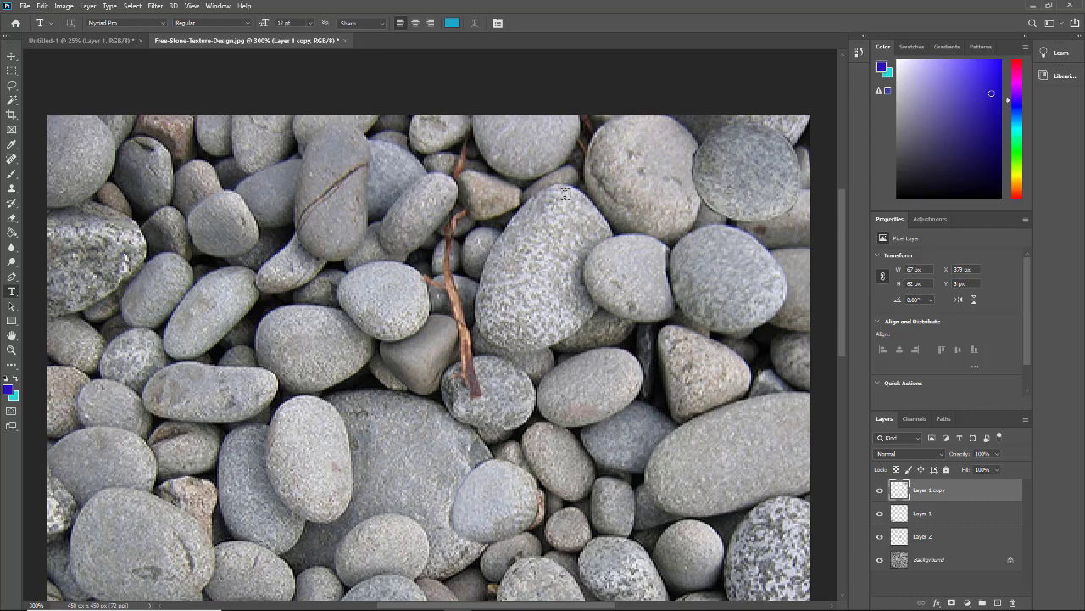
left_click(40, 6)
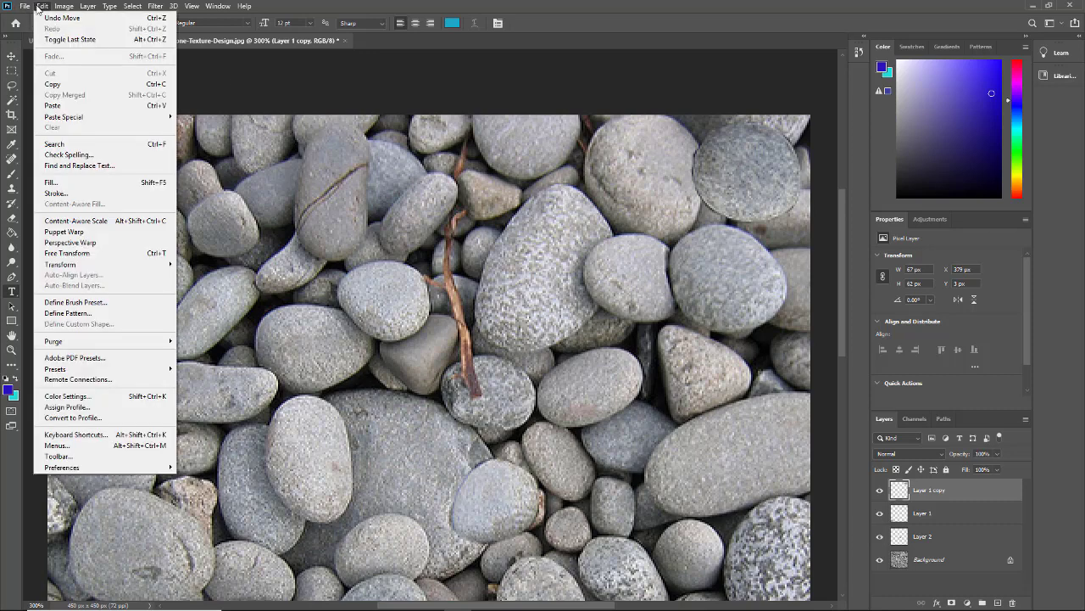
left_click(68, 252)
left_click_drag(676, 123, 650, 168)
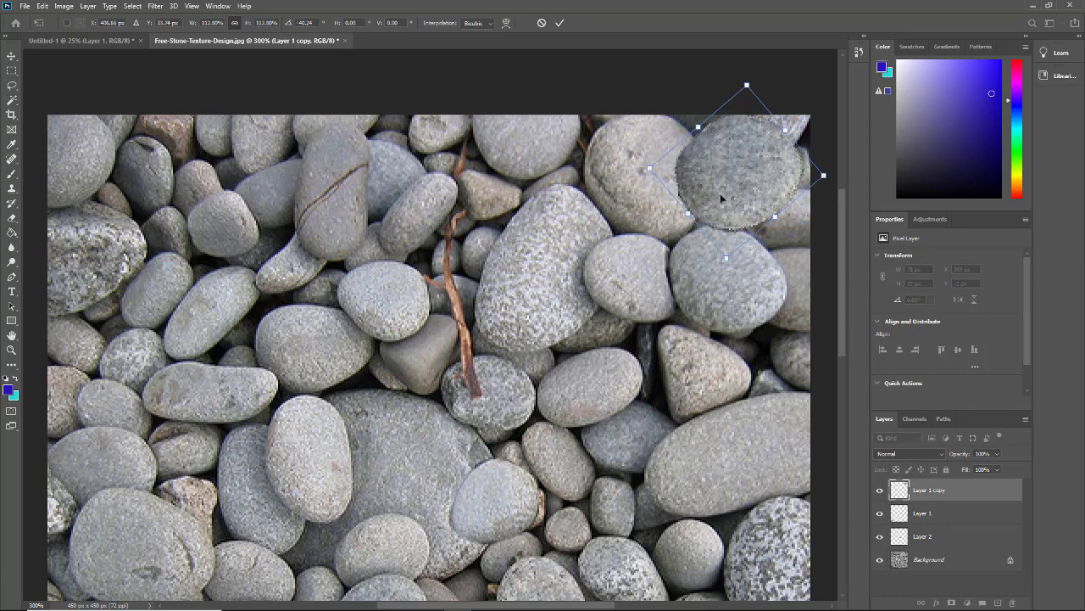
mouse_move(720, 193)
left_mouse_down()
mouse_move(709, 206)
mouse_move(652, 201)
mouse_move(717, 191)
left_mouse_up()
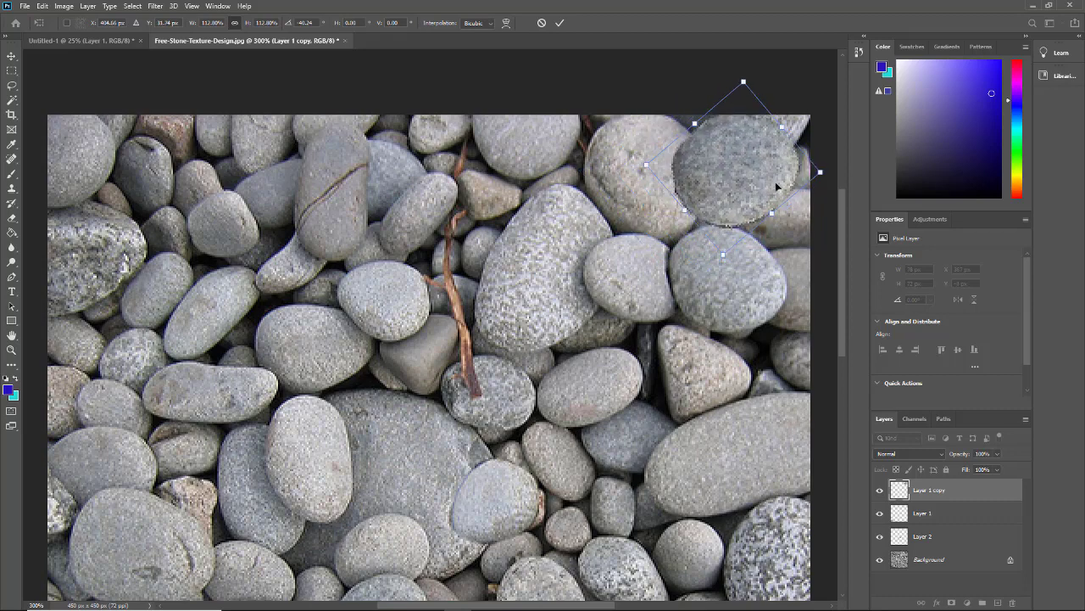
left_click_drag(741, 79, 742, 116)
left_click_drag(736, 191, 747, 166)
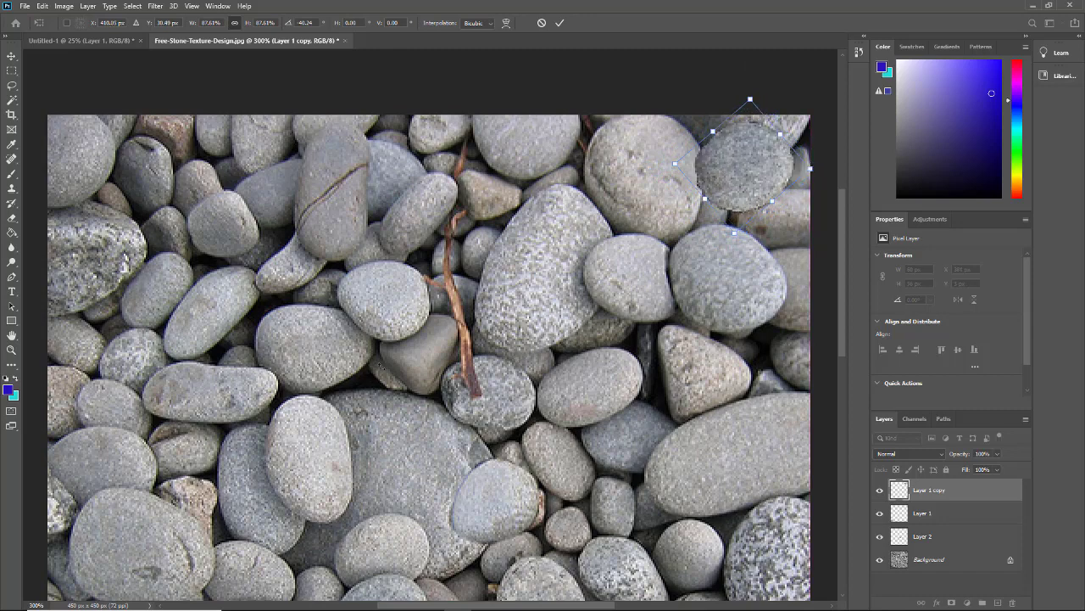
scroll(370, 382, "down", 4)
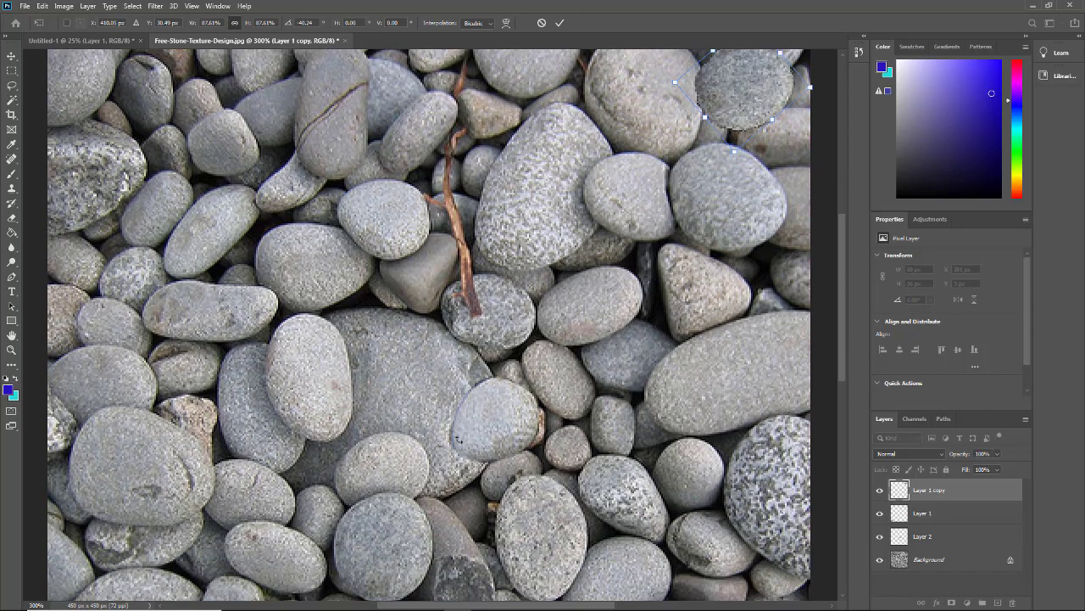
- Commit the transform, check the stones' visibility, and select Layer 2
left_click(921, 517)
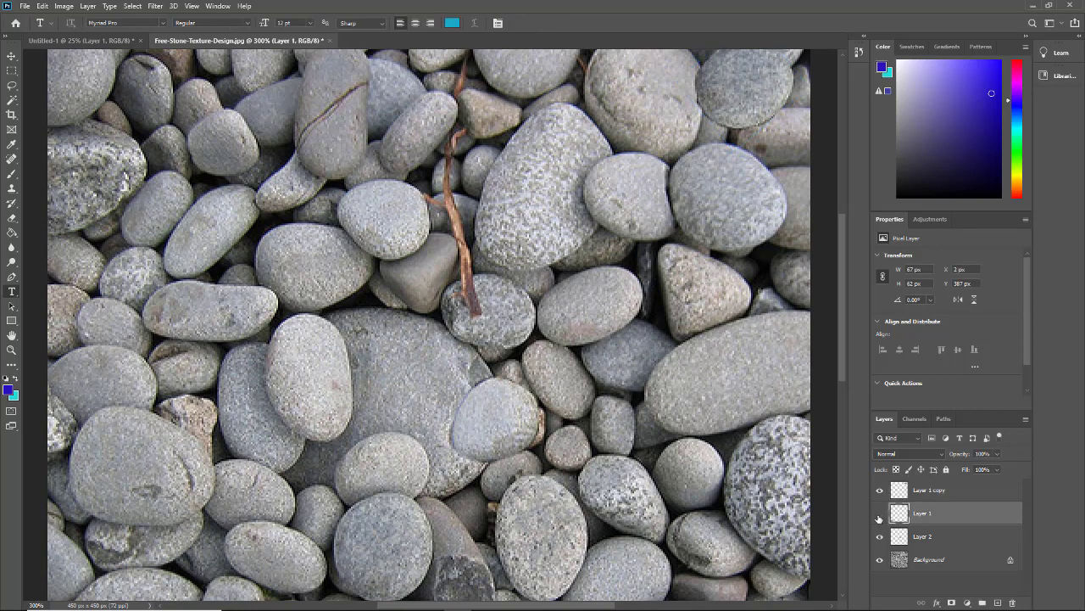
left_click(879, 515)
left_click(880, 536)
left_click(880, 536)
left_click(924, 536)
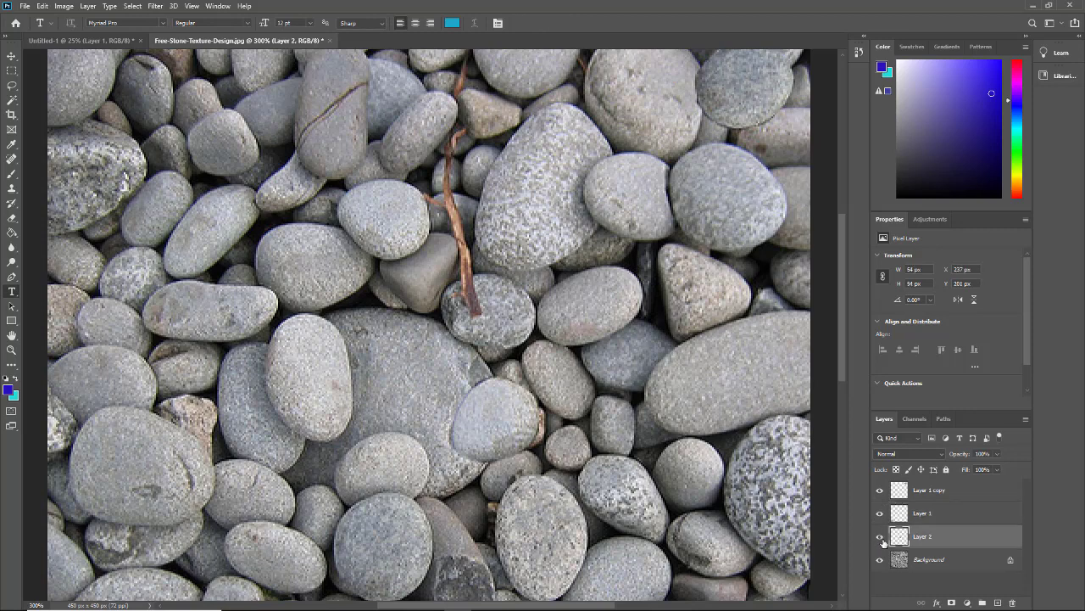
left_click(879, 536)
left_click(880, 536)
- Give Layer 2 a Multiply drop shadow with 83% opacity, 3 px distance, 7 px size, 9% noise
left_click(937, 603)
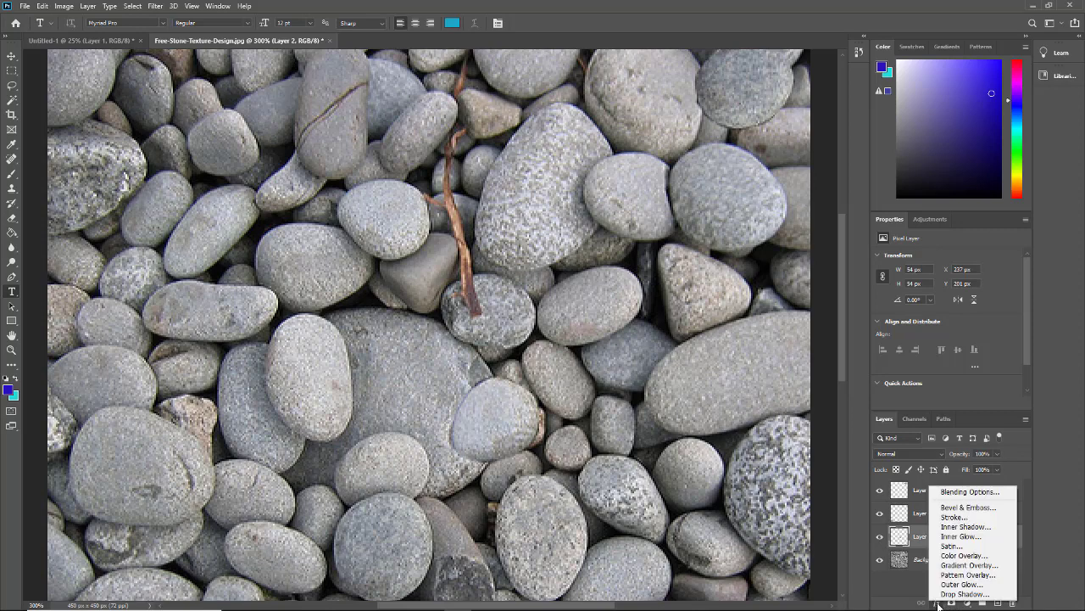
left_click(962, 593)
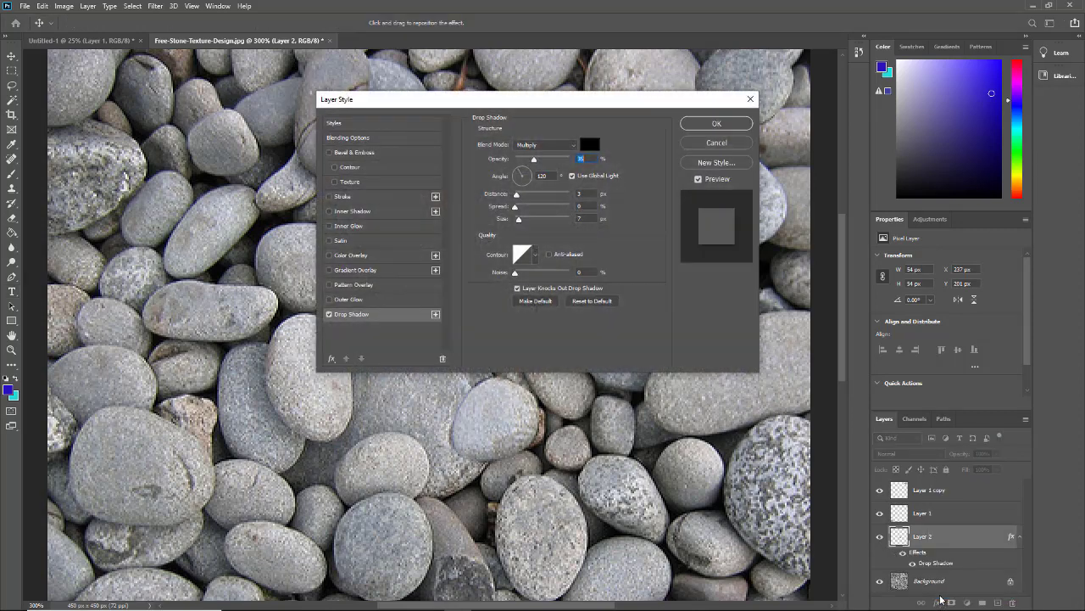
left_click_drag(534, 100, 778, 77)
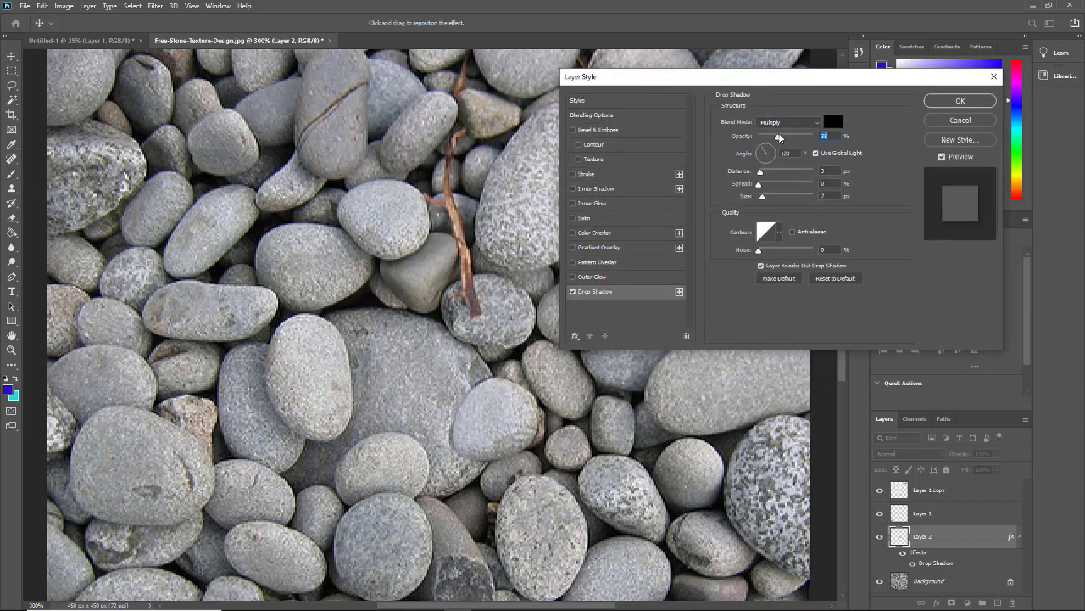
mouse_move(779, 138)
left_mouse_down()
mouse_move(790, 138)
mouse_move(773, 152)
left_mouse_up()
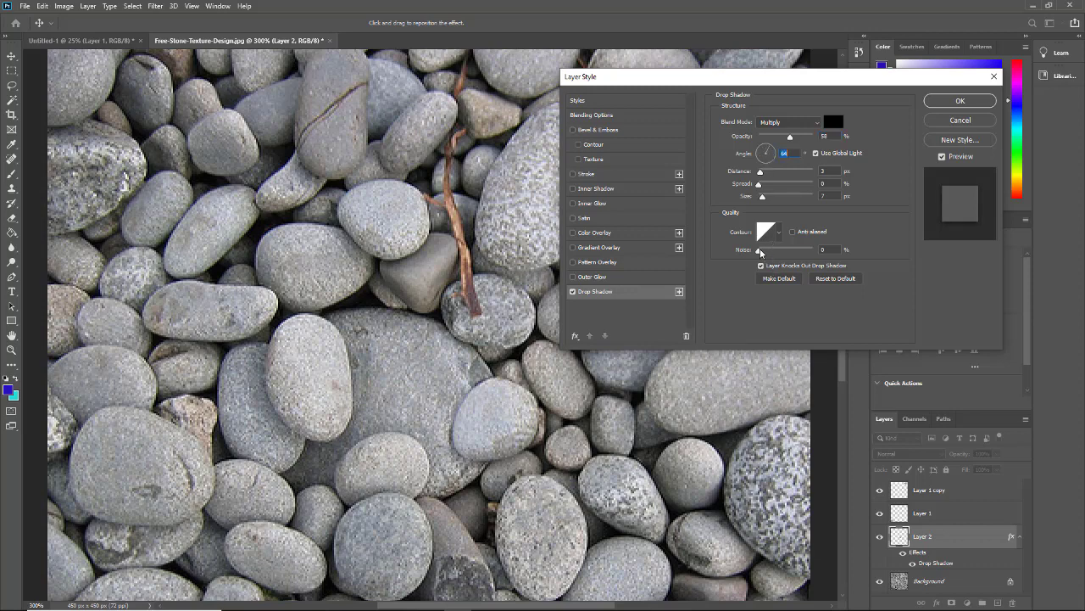
left_click_drag(758, 251, 763, 251)
mouse_move(789, 138)
left_mouse_down()
mouse_move(819, 143)
mouse_move(805, 138)
left_mouse_up()
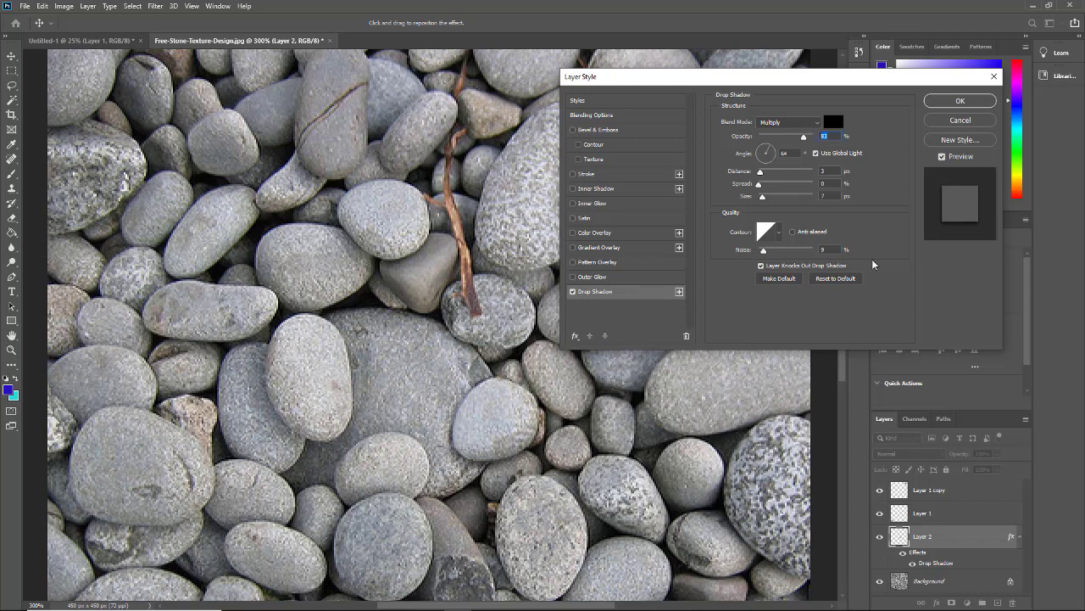
left_click(959, 102)
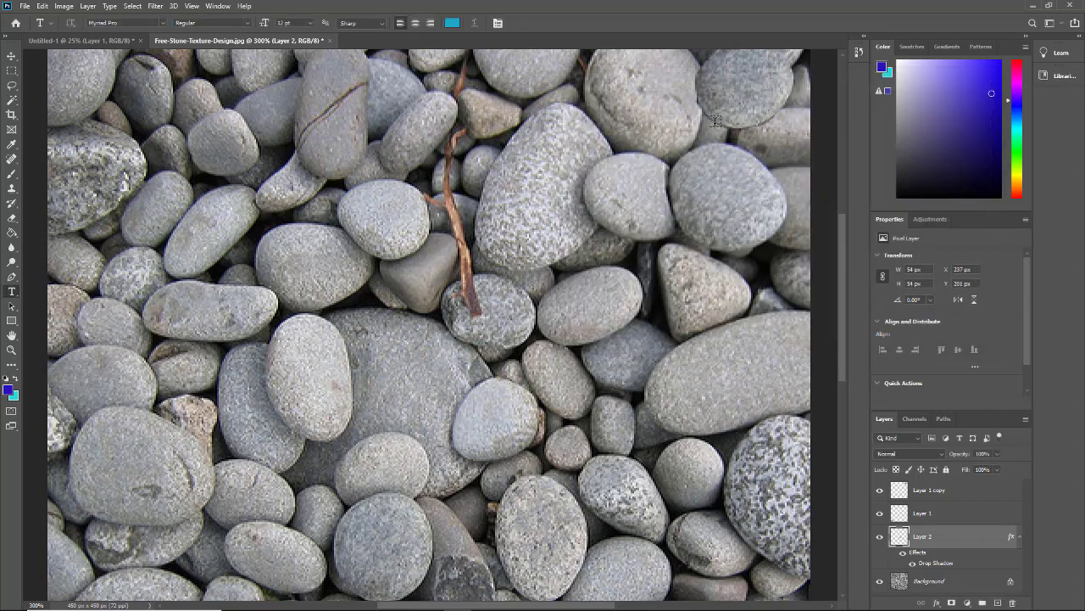
- Copy Layer 2's drop shadow style and paste it onto Layer 1
left_click(928, 514)
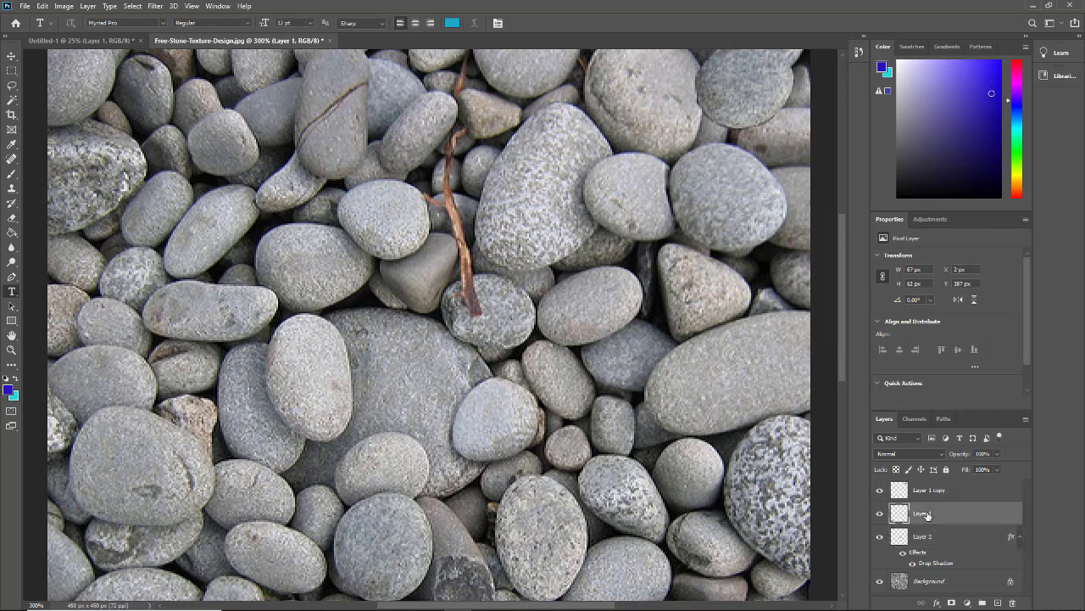
left_click(1009, 535)
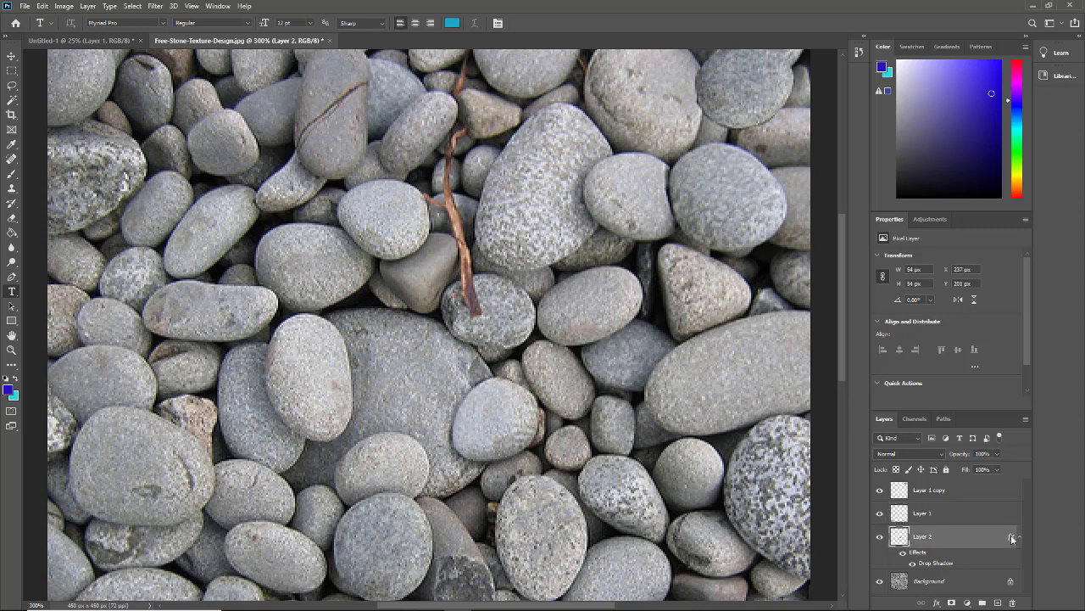
right_click(1011, 539)
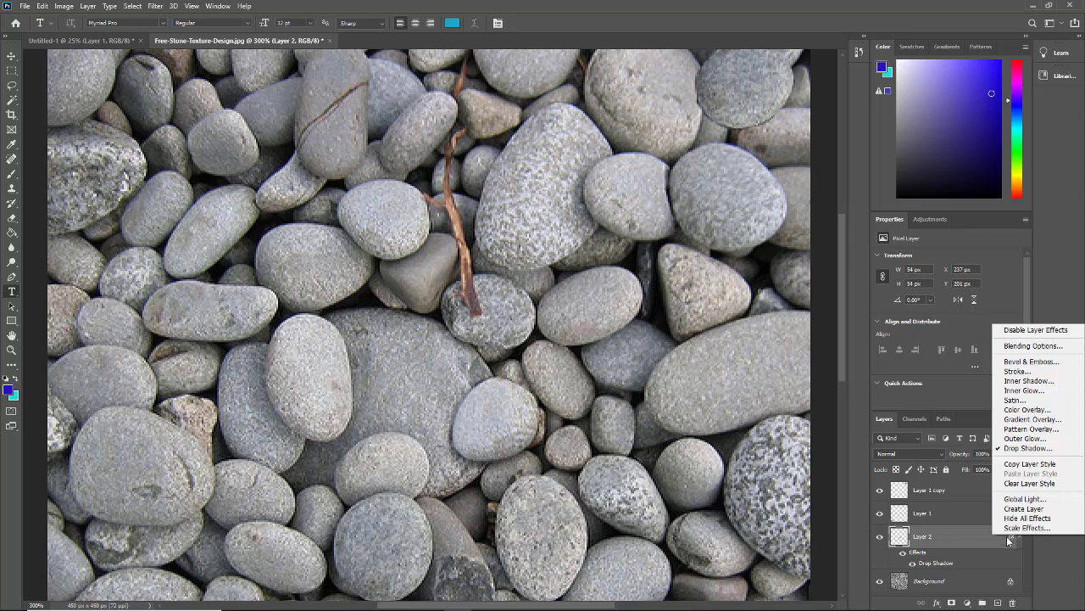
left_click(1009, 464)
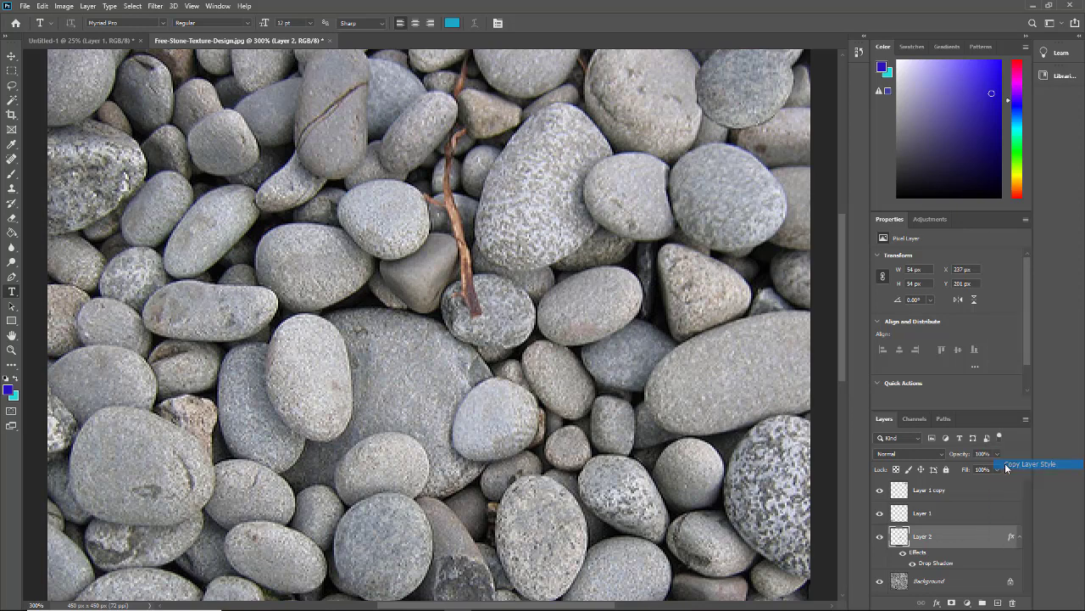
left_click(970, 514)
right_click(972, 508)
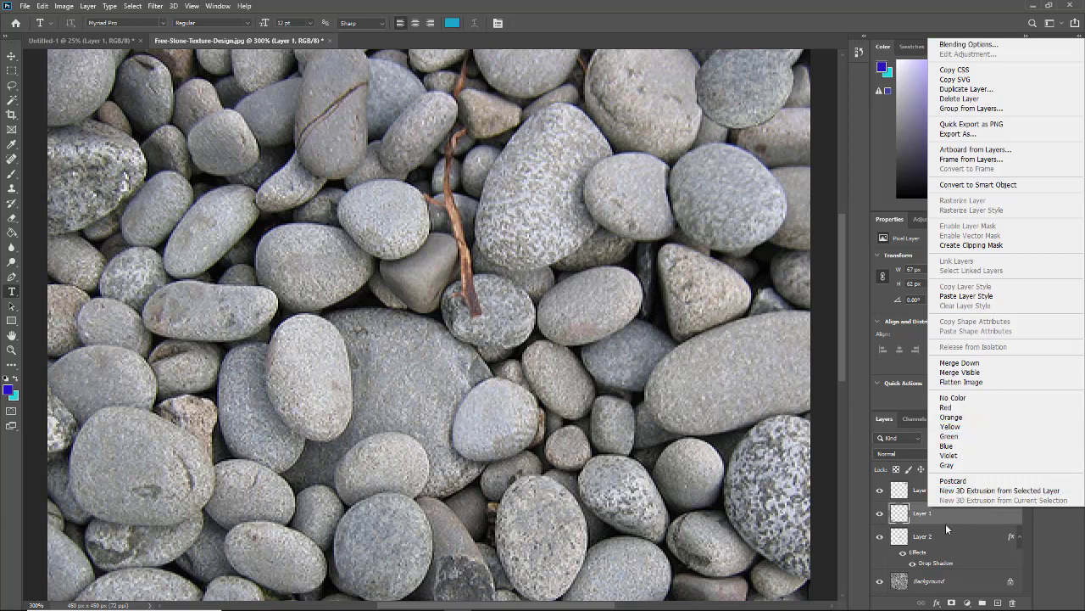
left_click(951, 299)
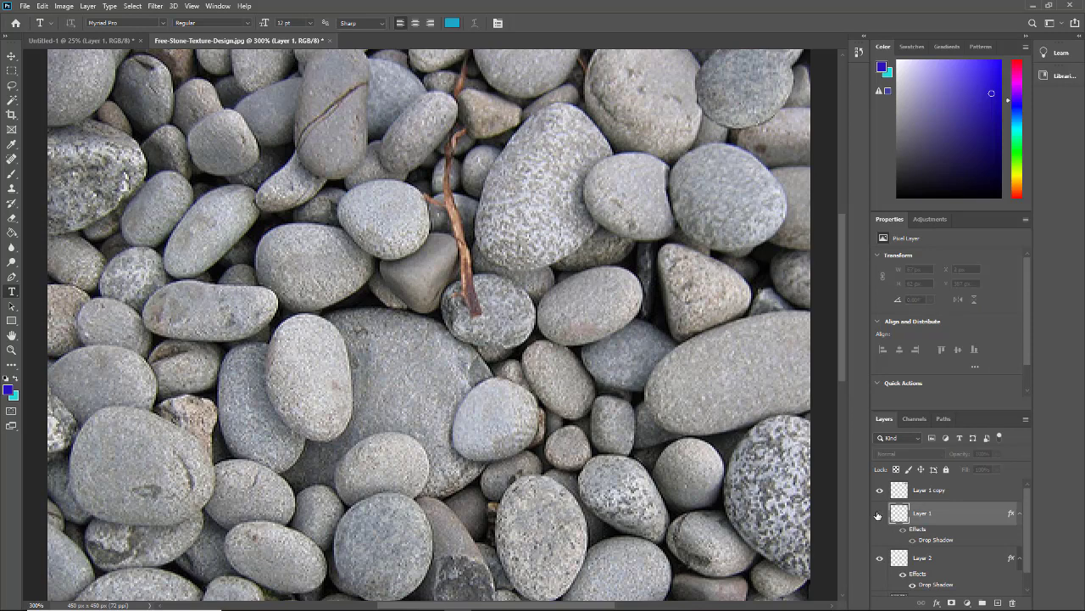
- Check Layer 1's shadowed stone, then paste the same layer style onto Layer 1 copy
left_click(880, 514)
scroll(480, 437, "down", 5)
scroll(473, 440, "down", 3)
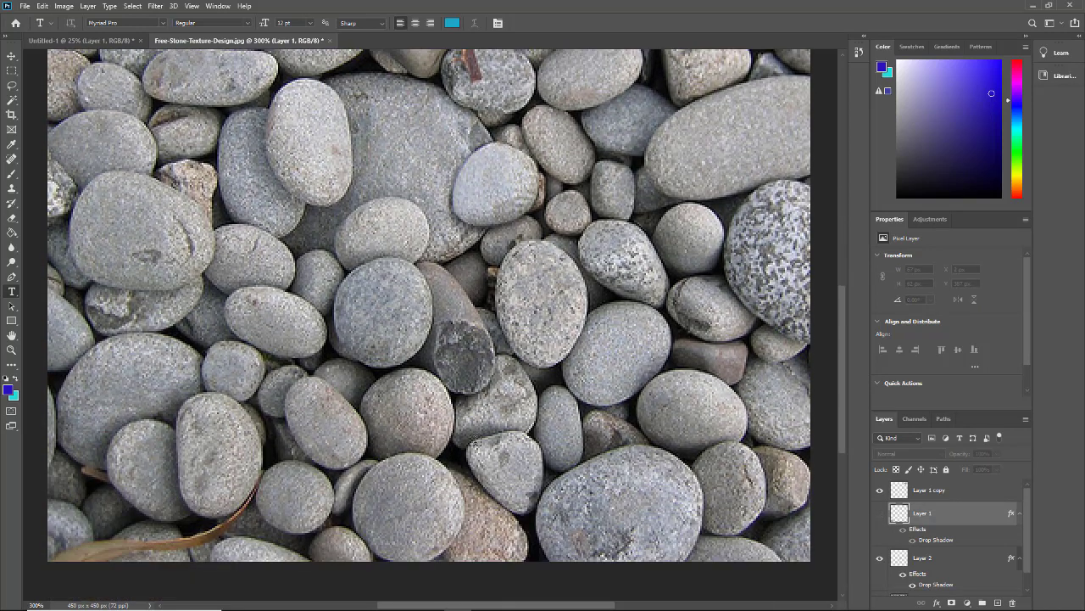
left_click(880, 514)
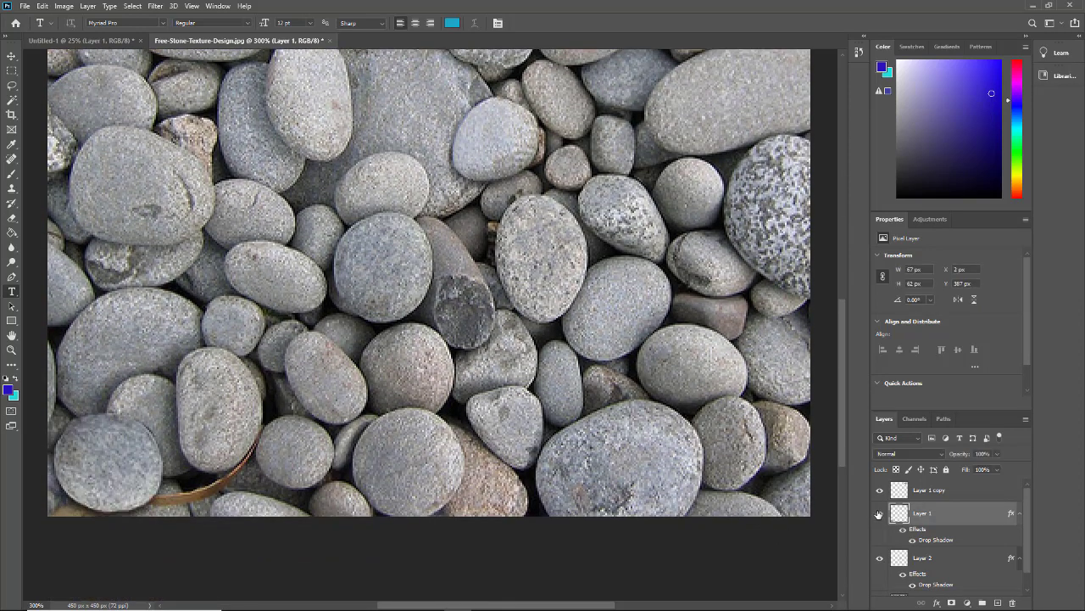
left_click(999, 493)
scroll(501, 337, "up", 5)
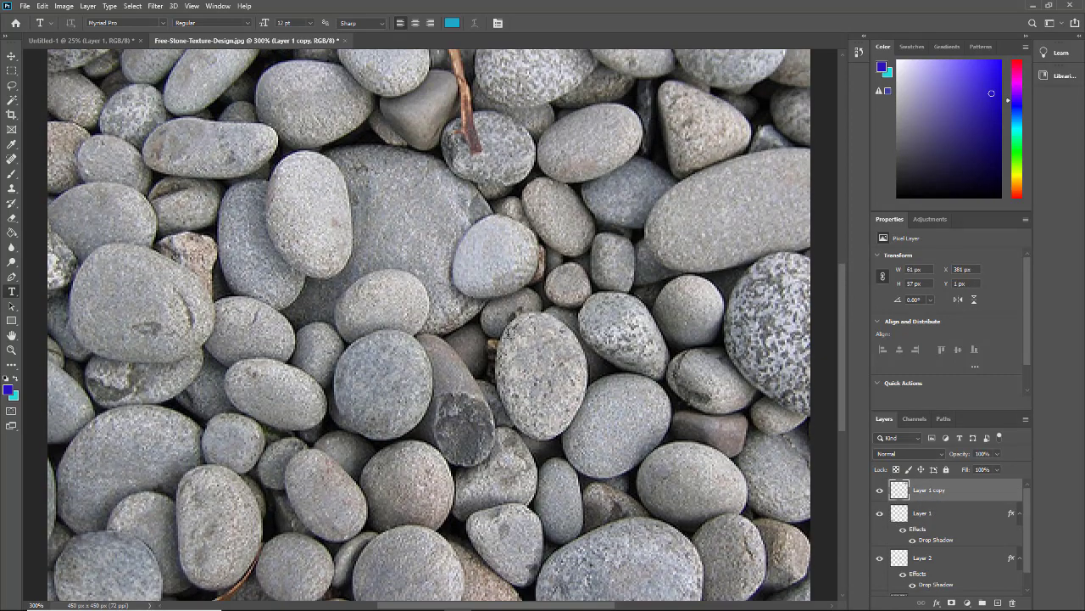
scroll(724, 163, "up", 2)
scroll(724, 163, "up", 1)
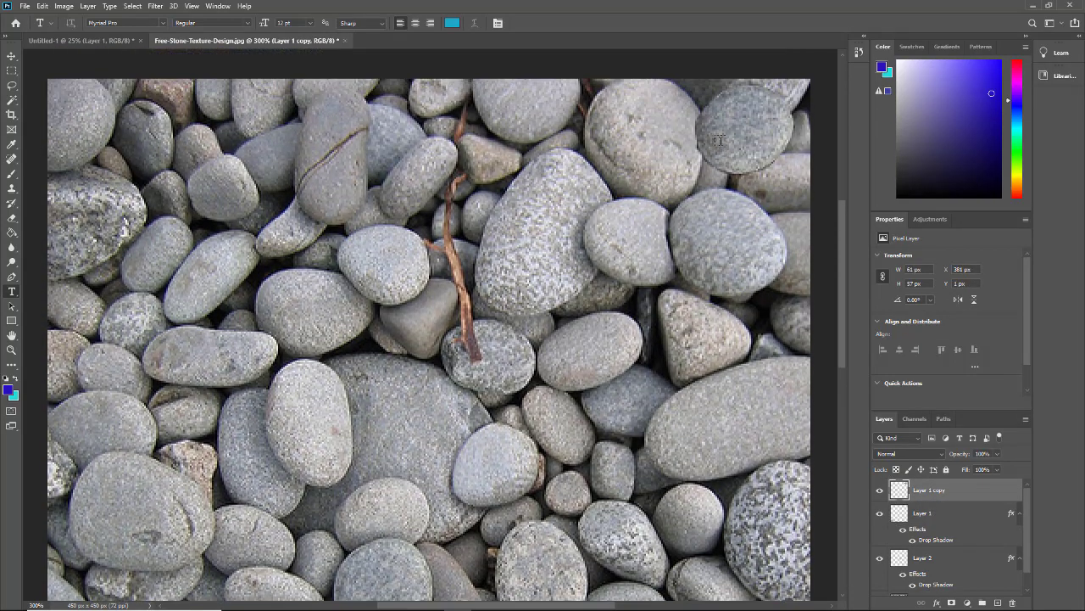
right_click(1004, 488)
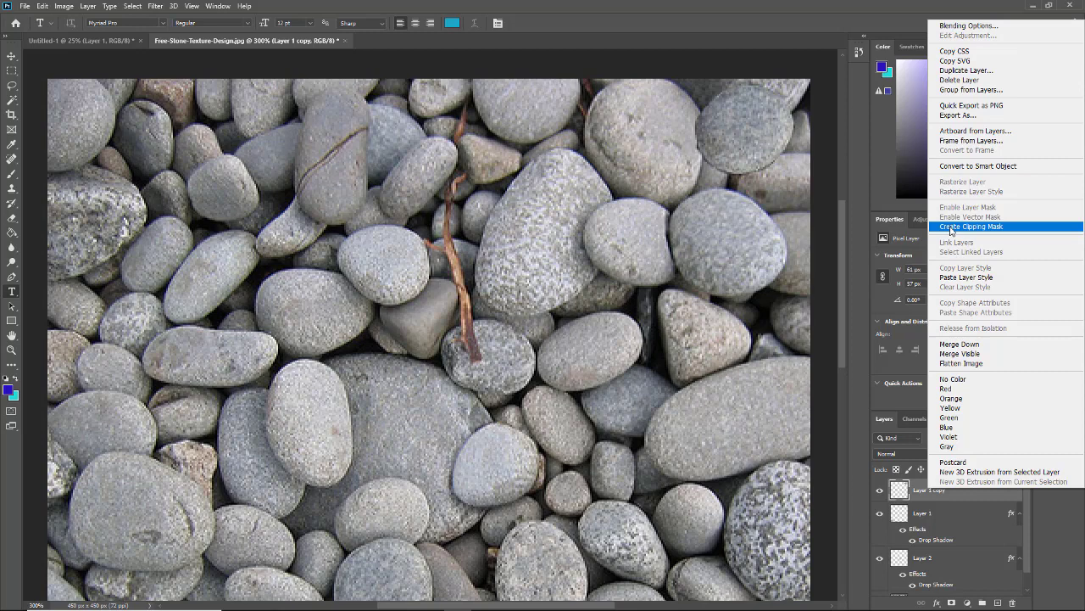
left_click(966, 277)
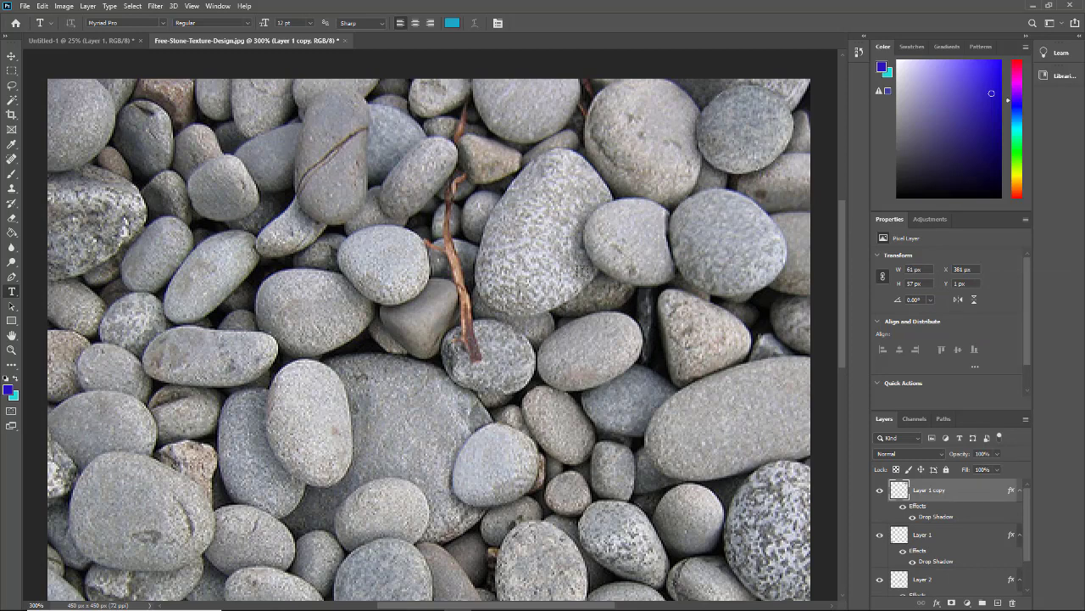
- Choose the Clone Stamp tool from the toolbar
scroll(397, 350, "down", 4)
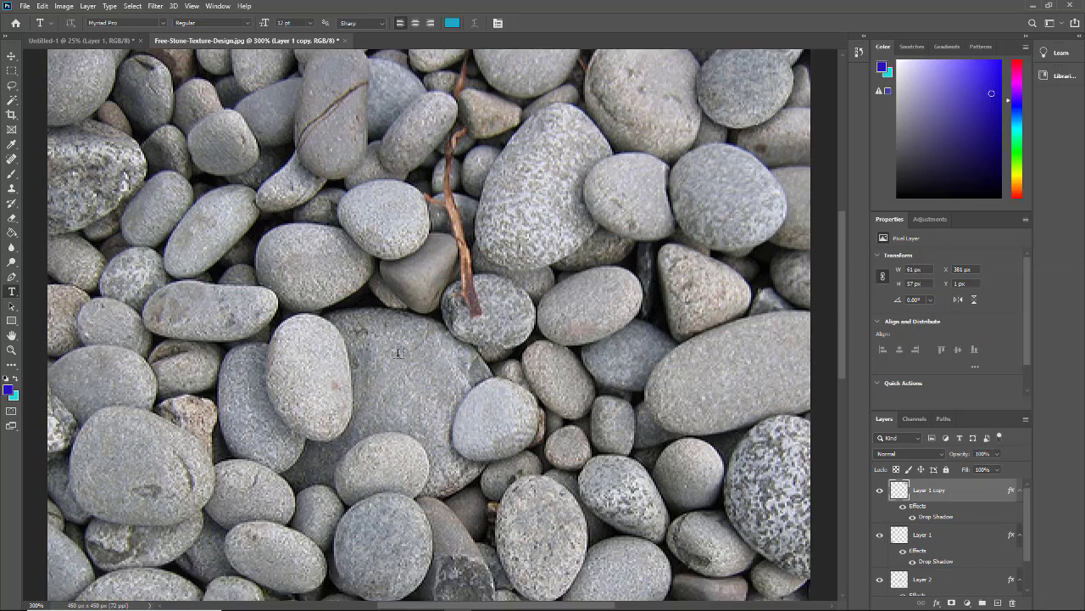
scroll(381, 345, "up", 3)
scroll(382, 345, "up", 1)
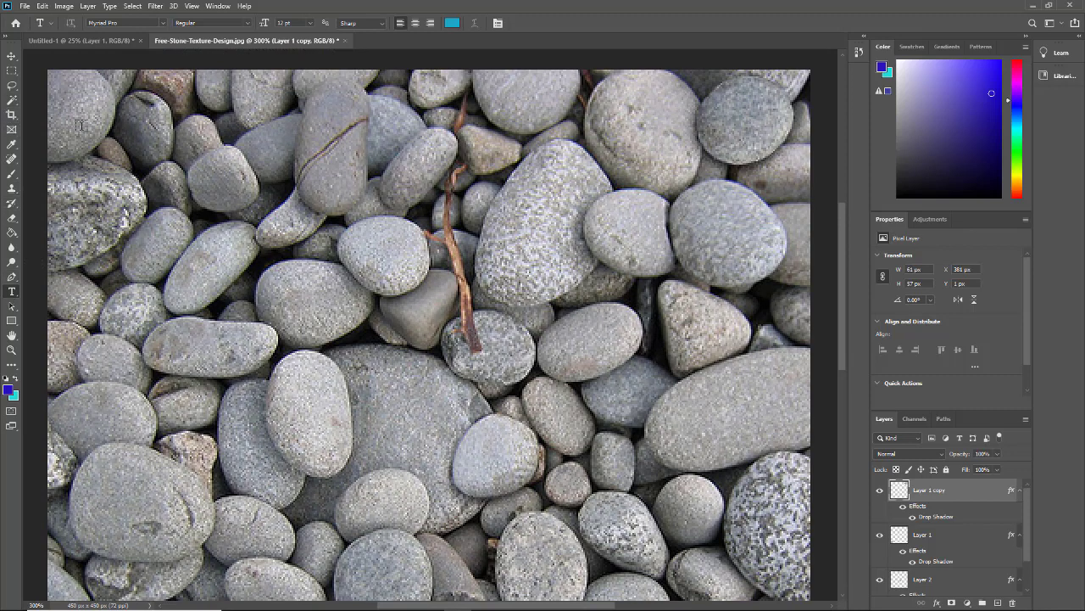
left_click(12, 189)
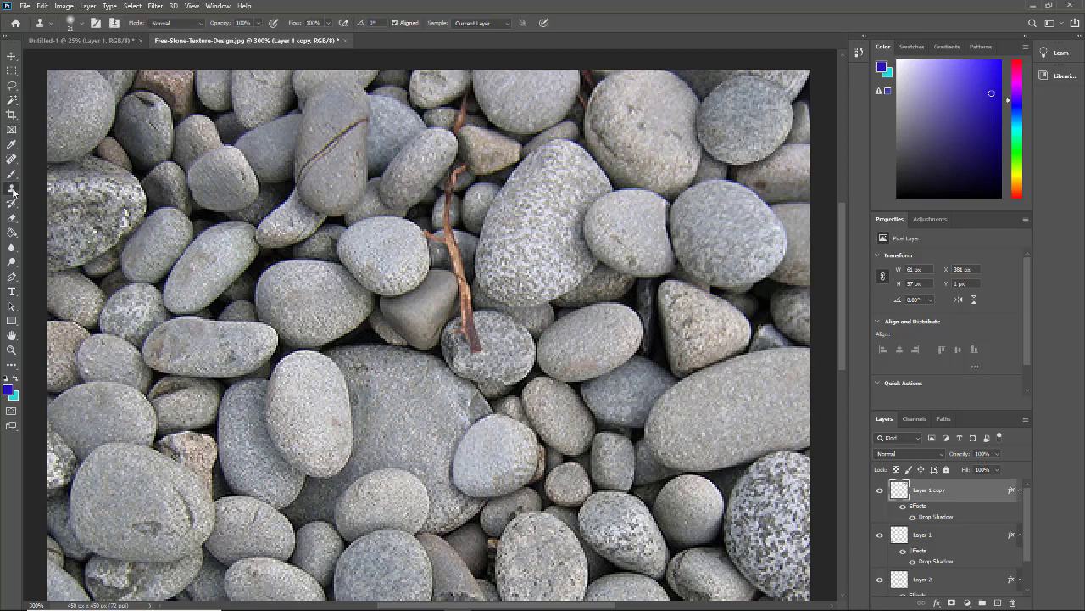